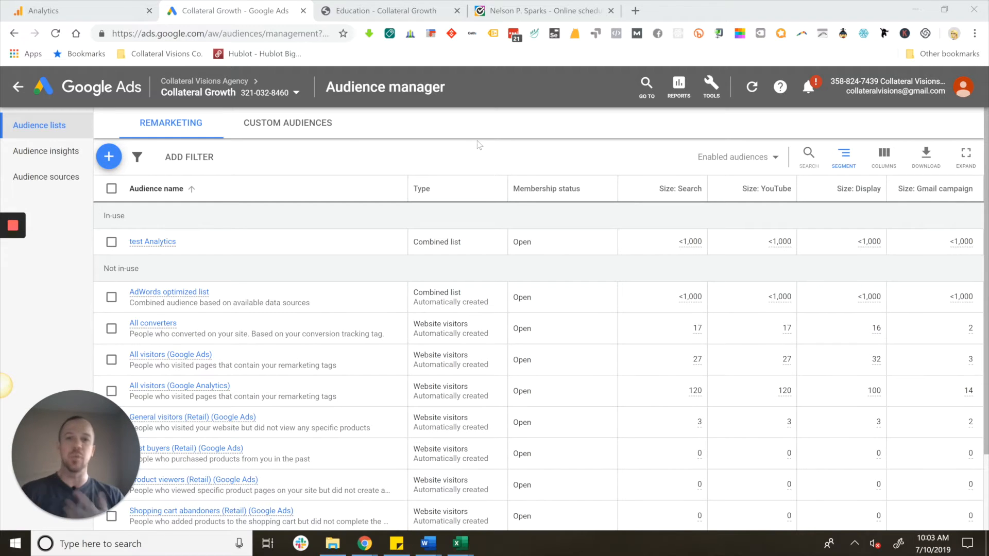
- Review the remarketing audience lists, including the all-visitors, converters and retail audiences and their sizes
scroll(368, 345, down, 2)
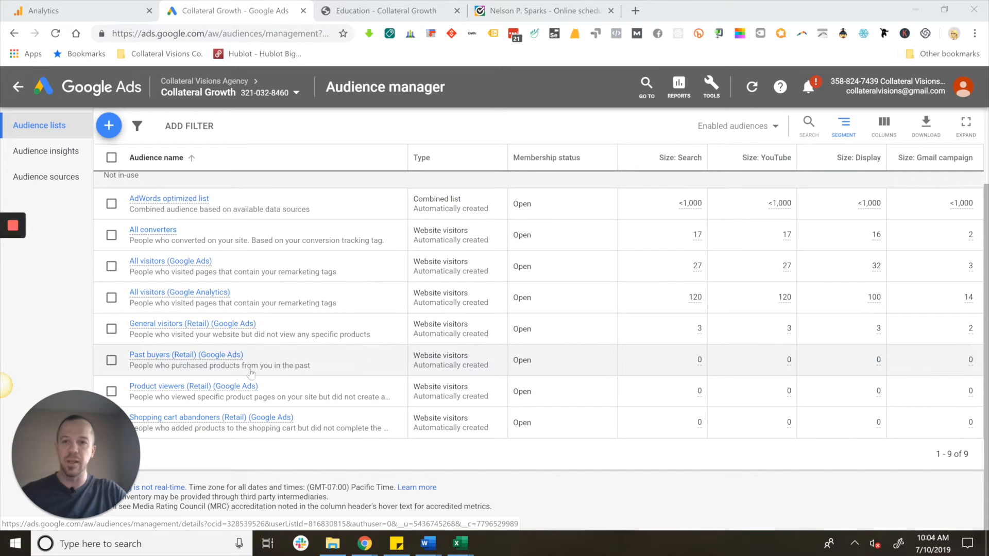
scroll(333, 392, down, 2)
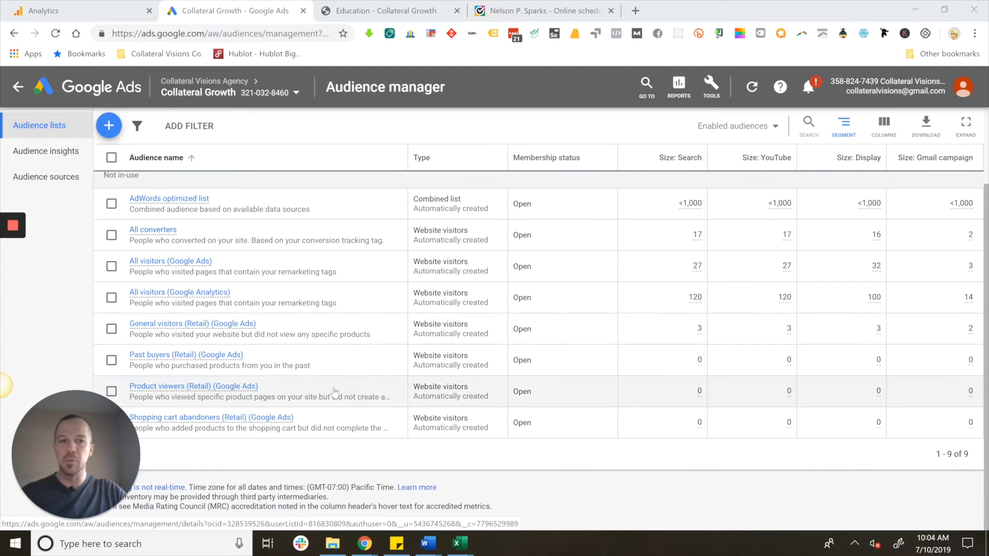
mouse_move(196, 263)
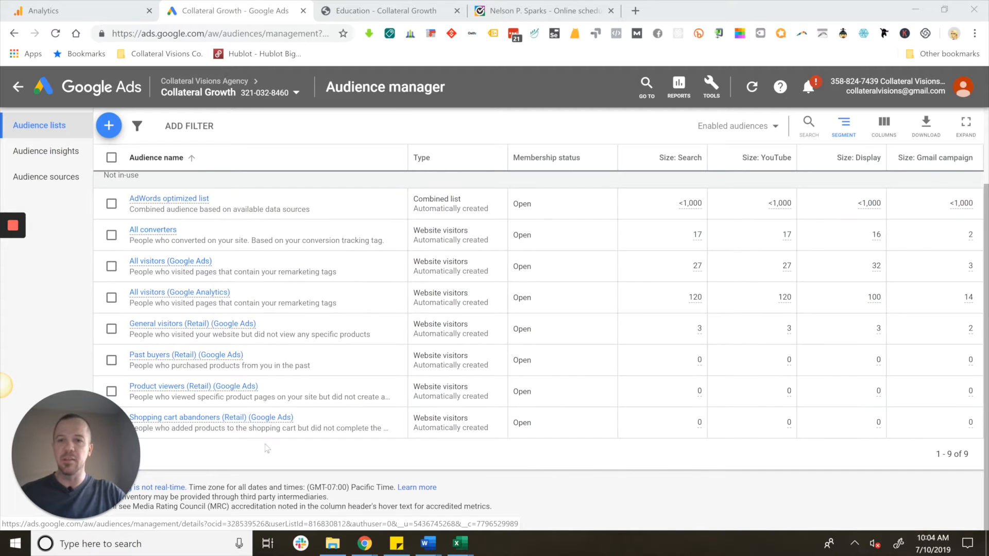
mouse_move(171, 298)
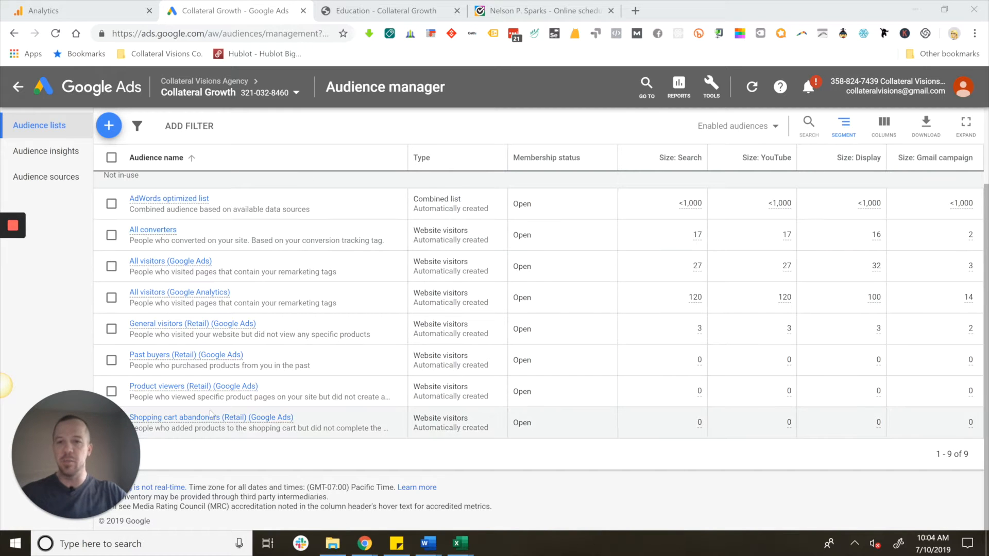
mouse_move(189, 403)
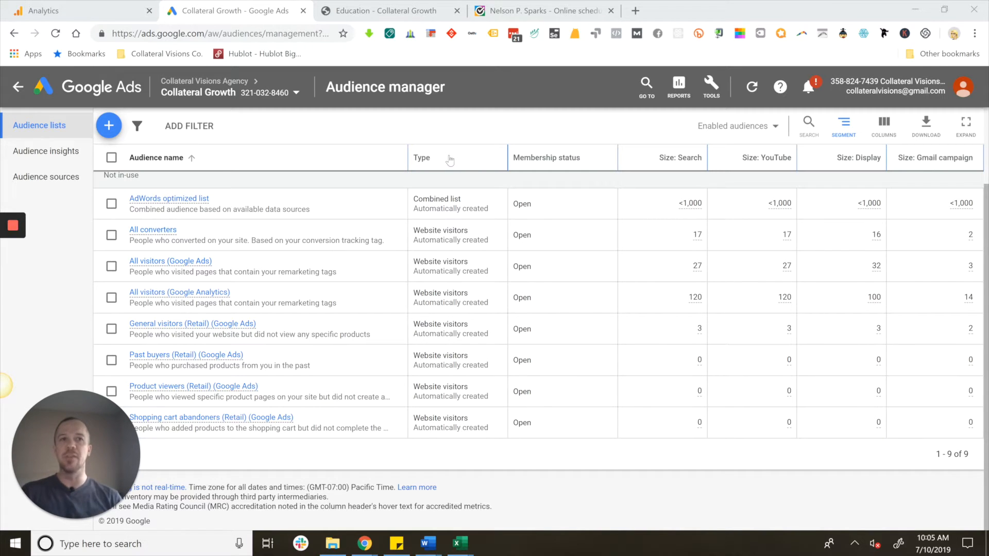
- Leave the audience manager and show the list of display campaigns
click(17, 89)
click(18, 88)
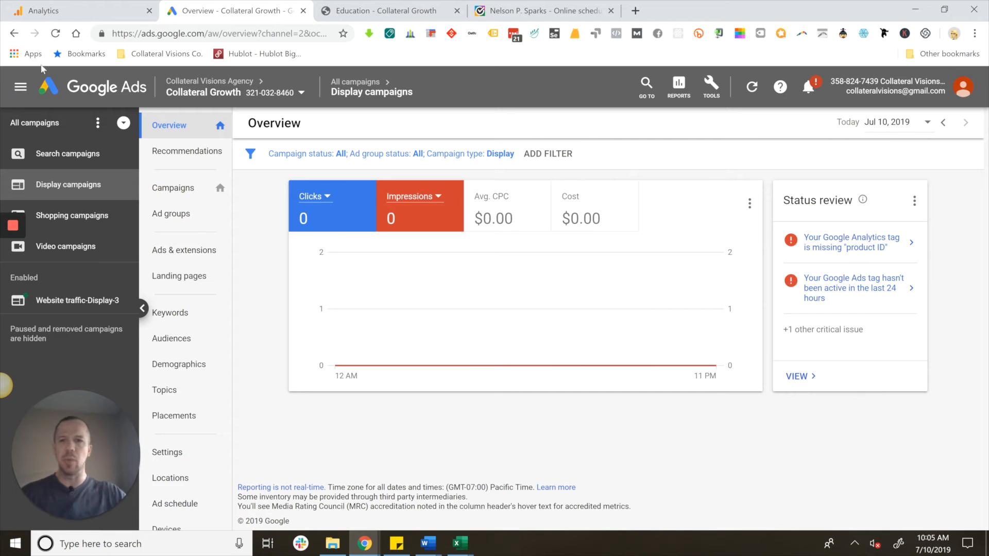
click(173, 201)
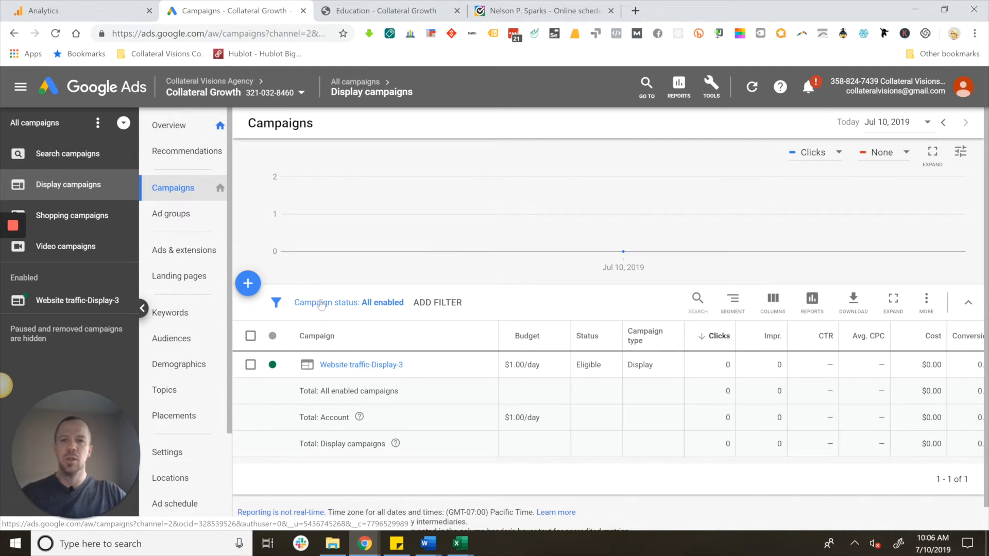
- Start a new campaign with the Sales goal and the Display campaign type
click(248, 284)
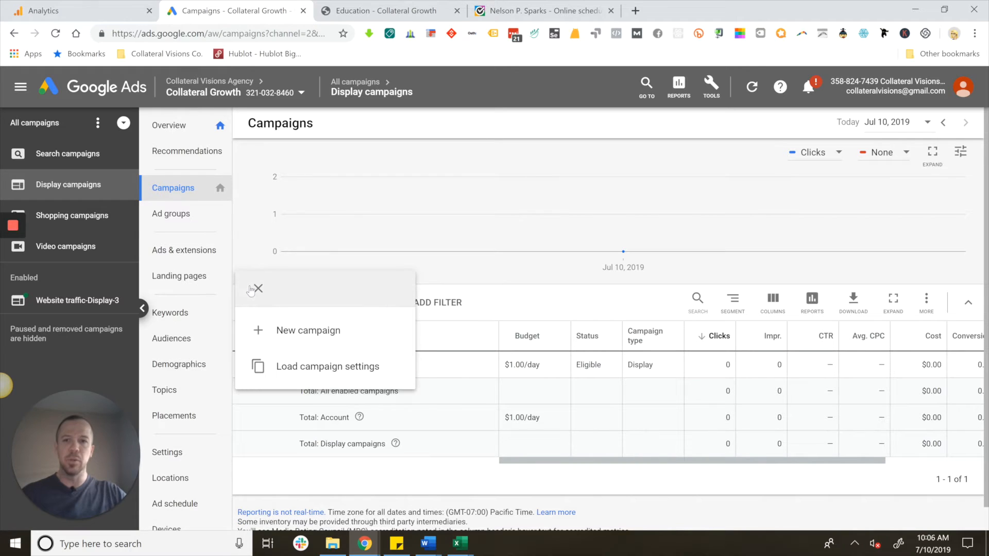
click(313, 332)
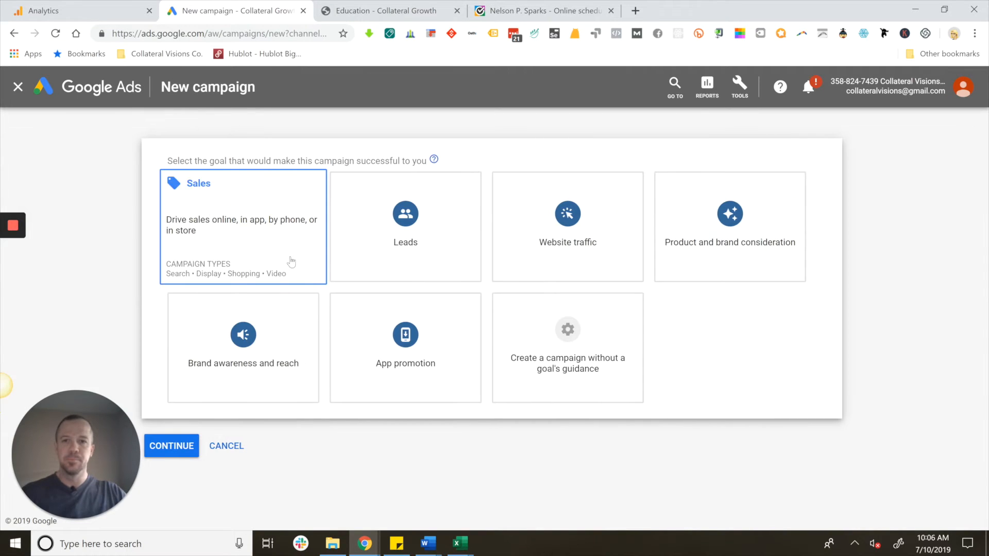
click(291, 262)
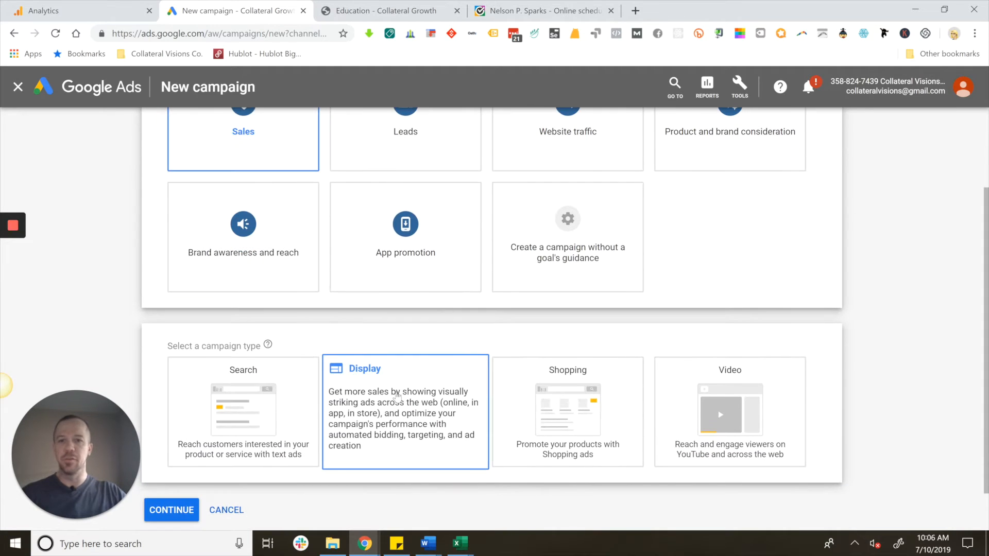
click(391, 382)
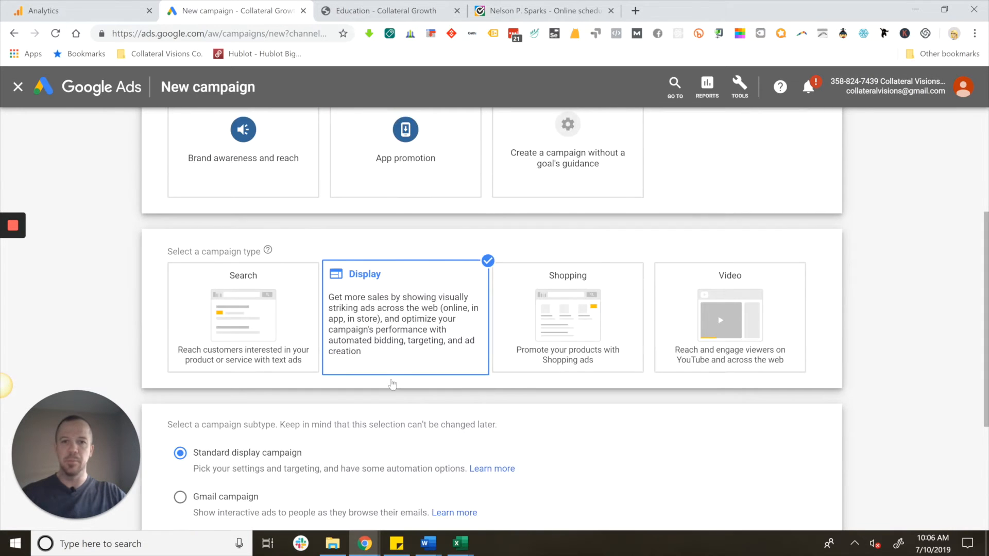
- Enter collateralgrowth.com/education as the website for reaching the standard display campaign's goal
click(237, 398)
text(collateral)
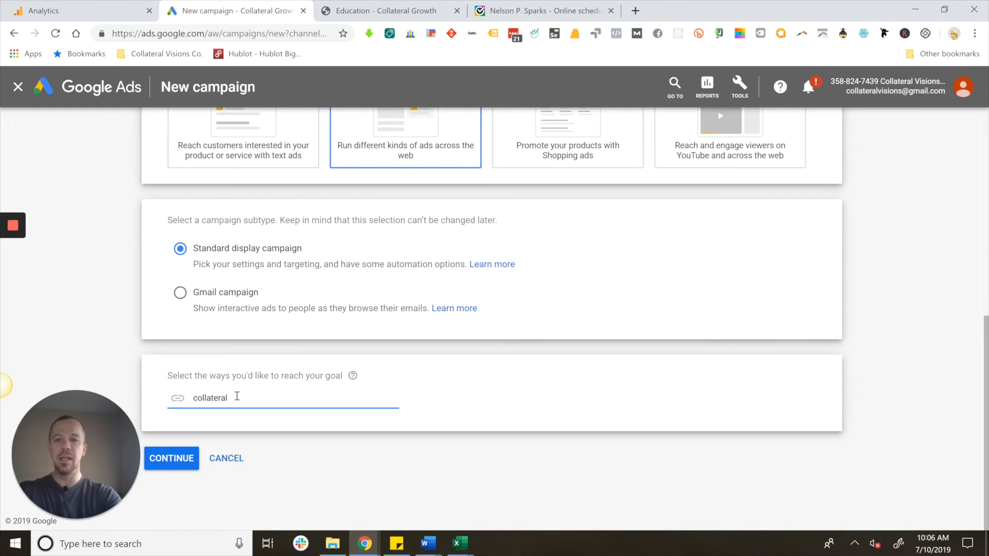
text(growth)
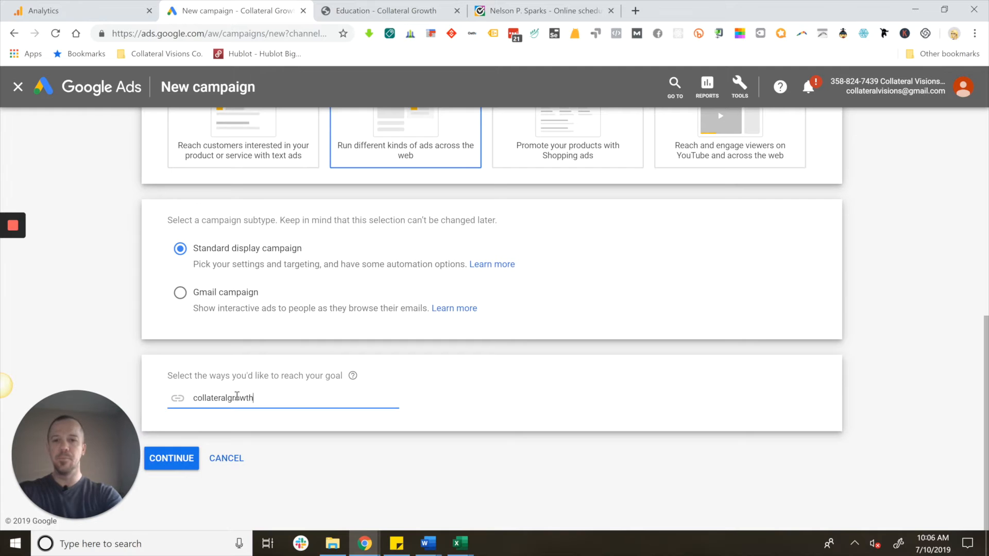
text(.com/e)
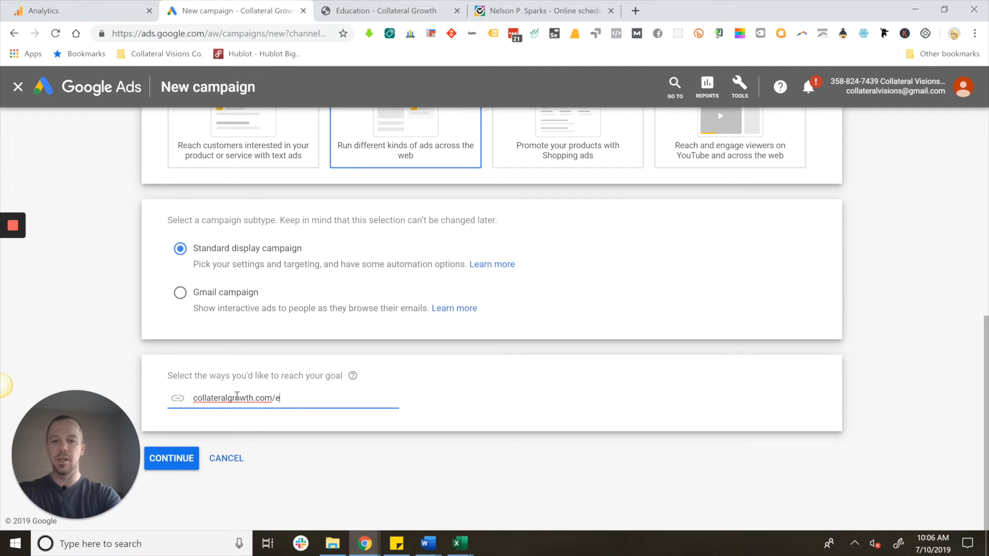
text(ducation)
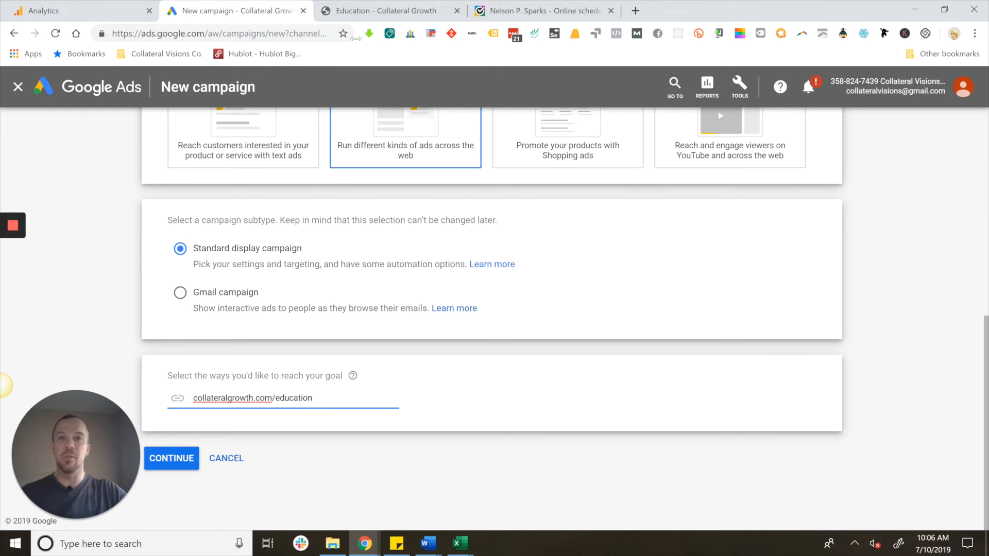
- Examine the Education landing page on the Collateral Growth website, including its pricing packages and satisfaction guarantee
click(395, 13)
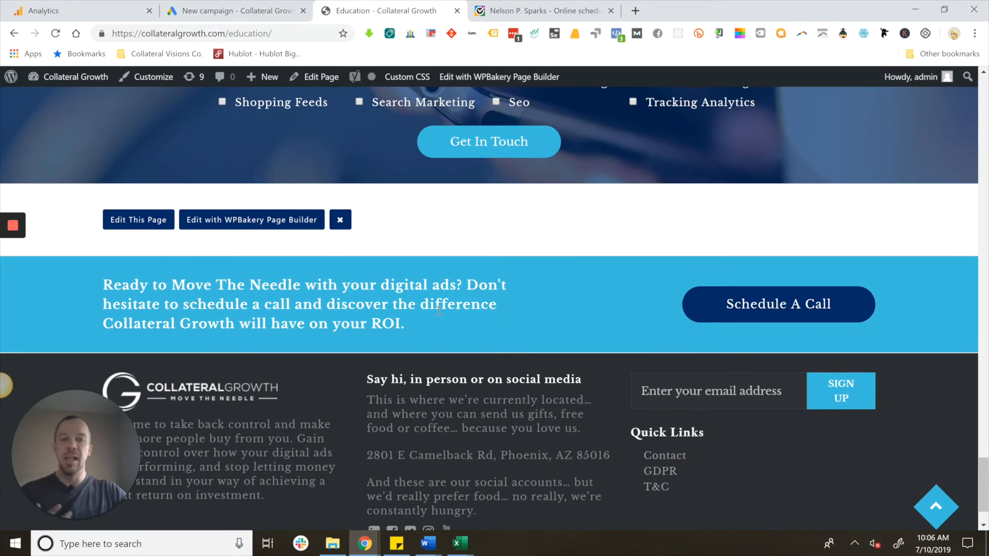
scroll(439, 311, up, 3)
scroll(440, 320, up, 15)
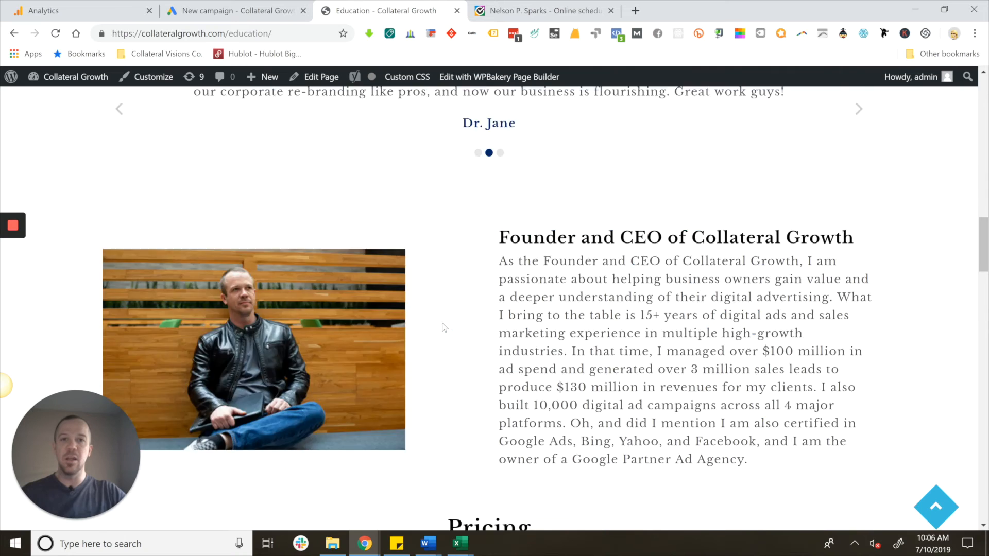
scroll(443, 326, up, 15)
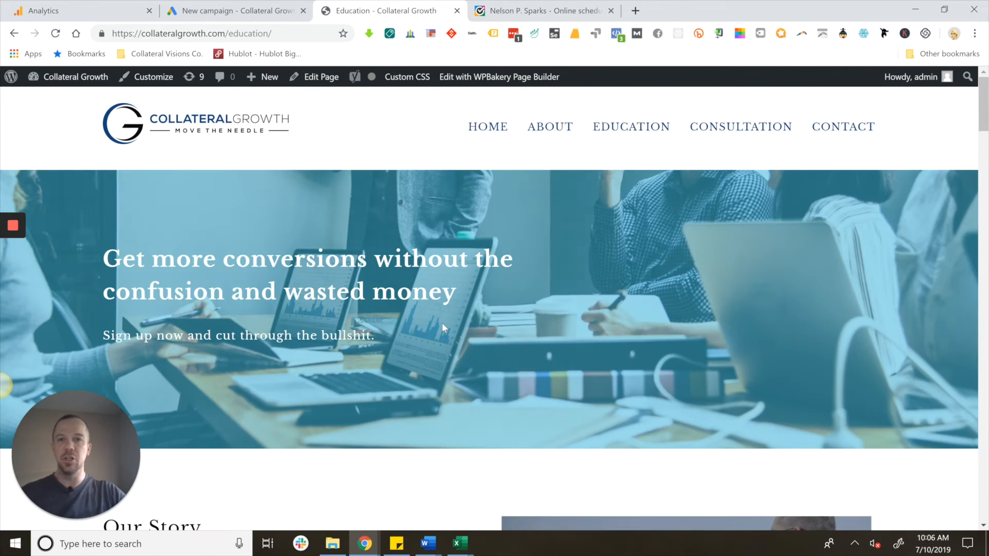
scroll(443, 324, down, 17)
scroll(443, 324, down, 18)
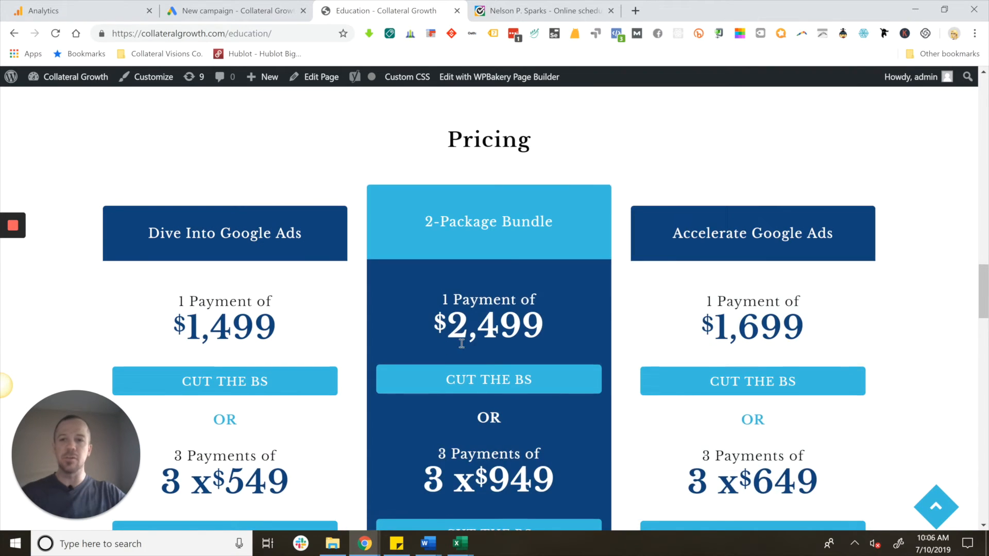
scroll(410, 328, down, 1)
scroll(559, 379, down, 10)
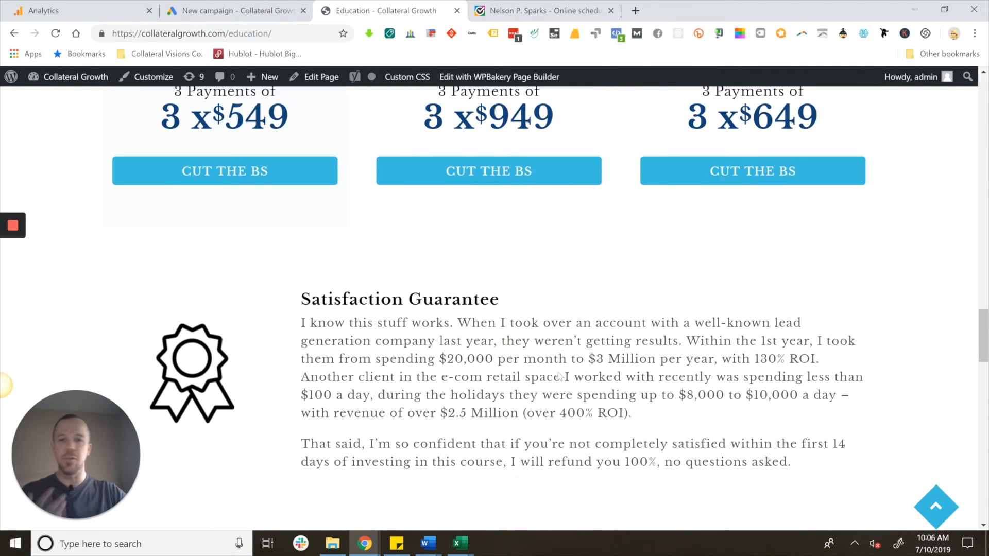
scroll(559, 371, up, 8)
scroll(559, 366, up, 15)
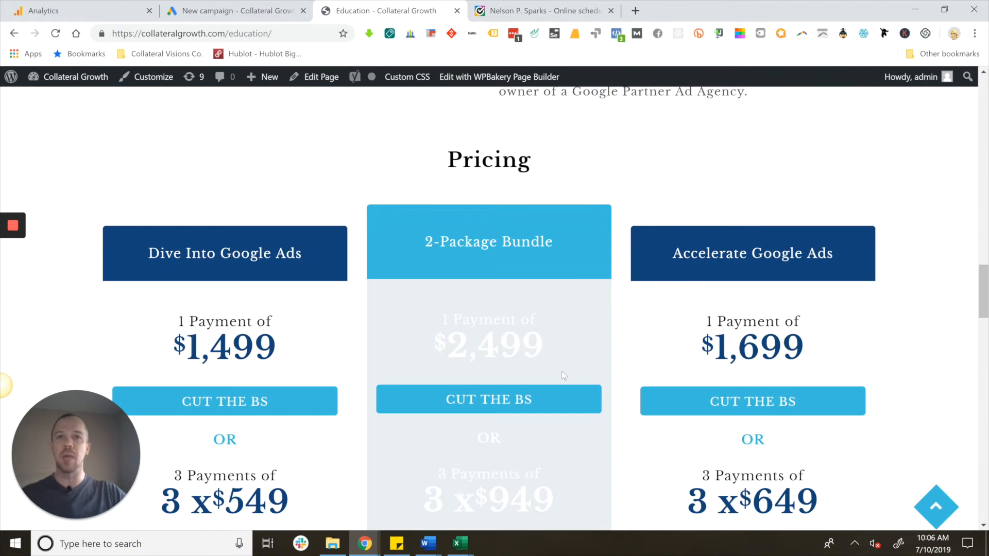
scroll(564, 375, up, 2)
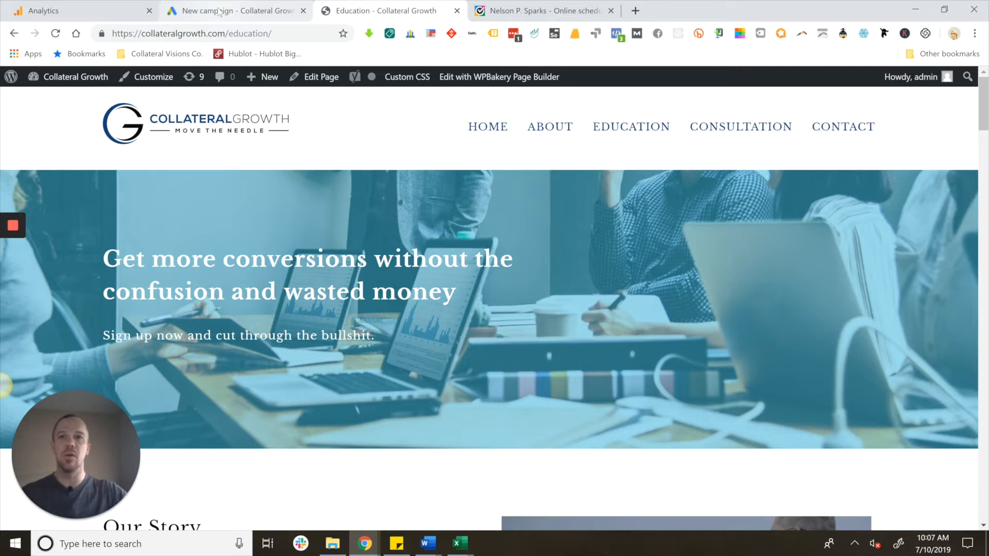
- Return to the new campaign setup in Google Ads and continue to the display campaign's settings
click(219, 12)
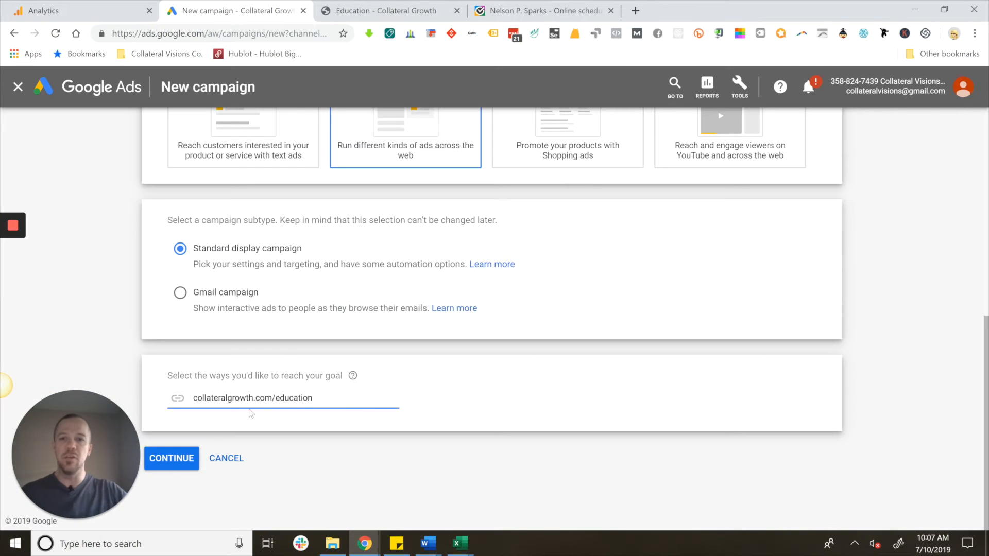
click(169, 377)
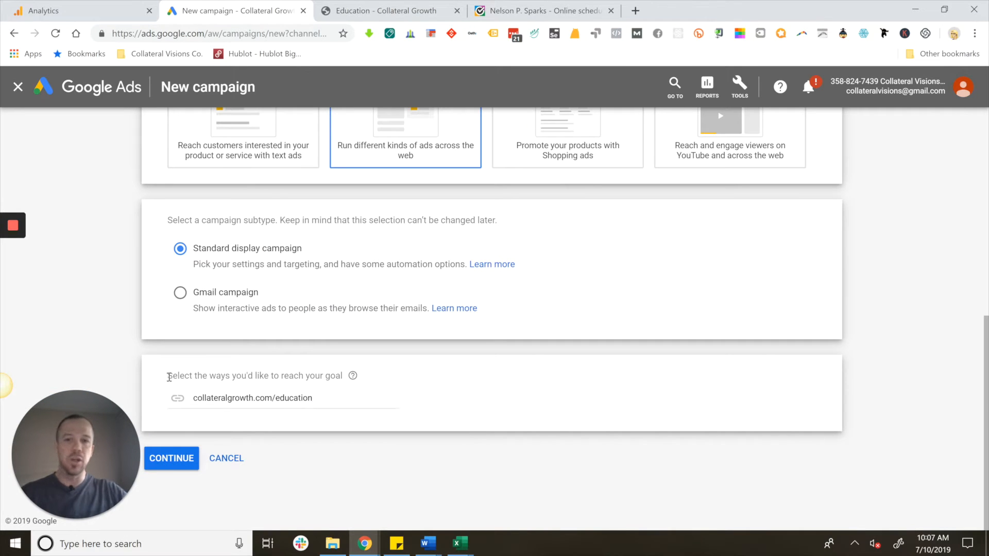
triple_click(341, 376)
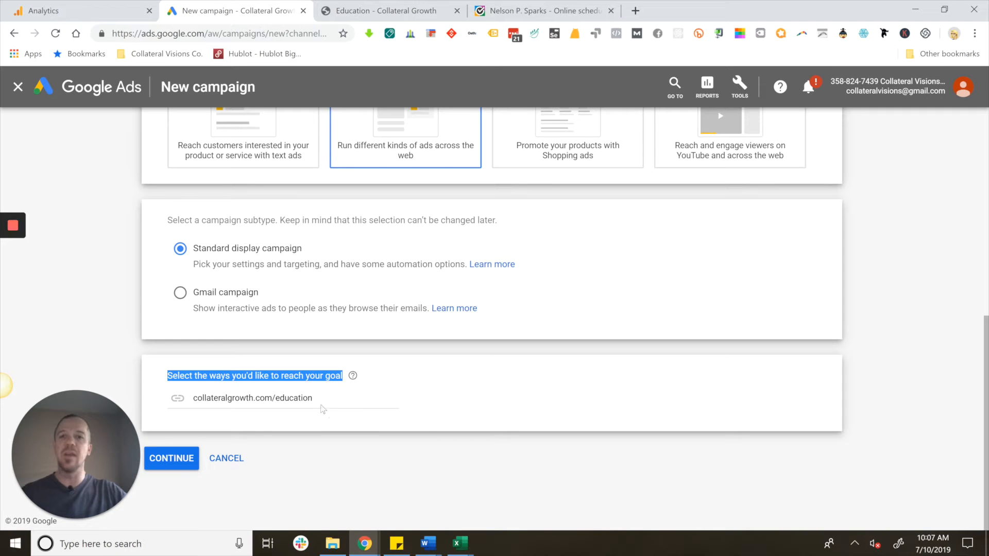
click(193, 466)
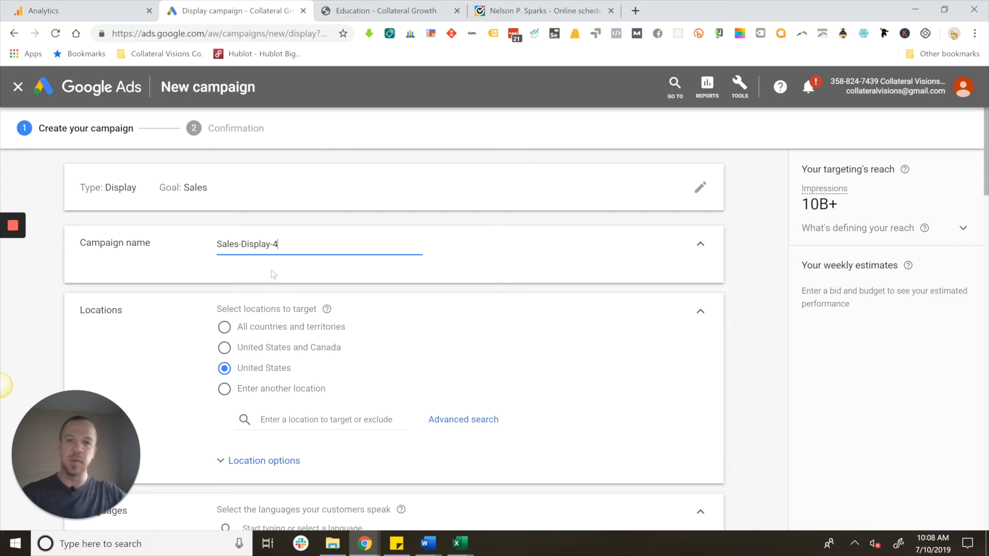
- Expand the location options and set the target to people in or regularly in your targeted locations
double_click(268, 245)
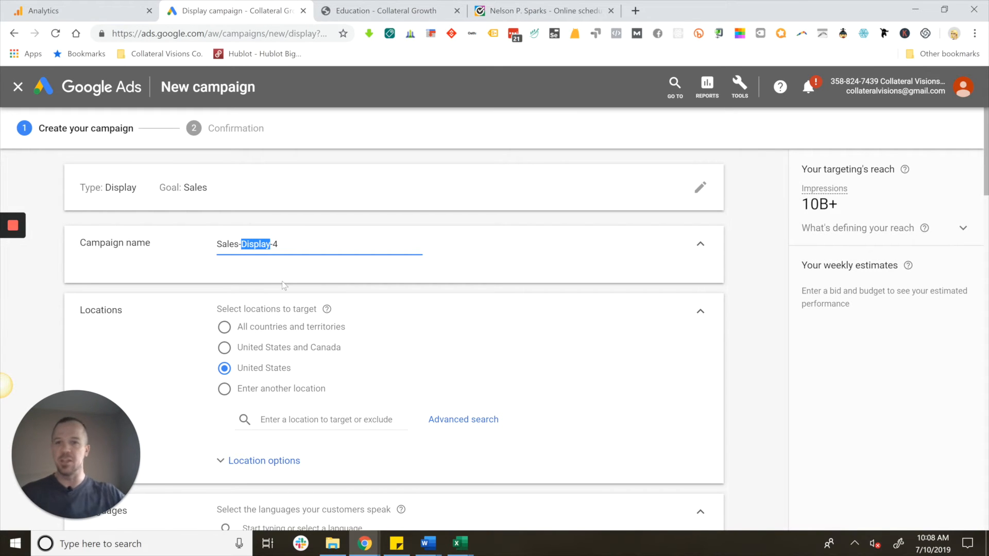
scroll(291, 292, down, 3)
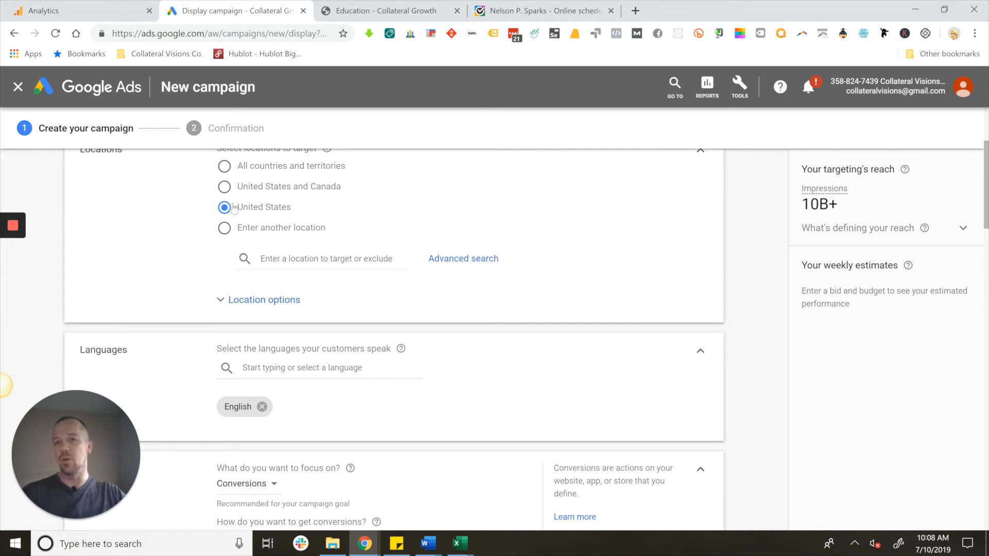
click(221, 300)
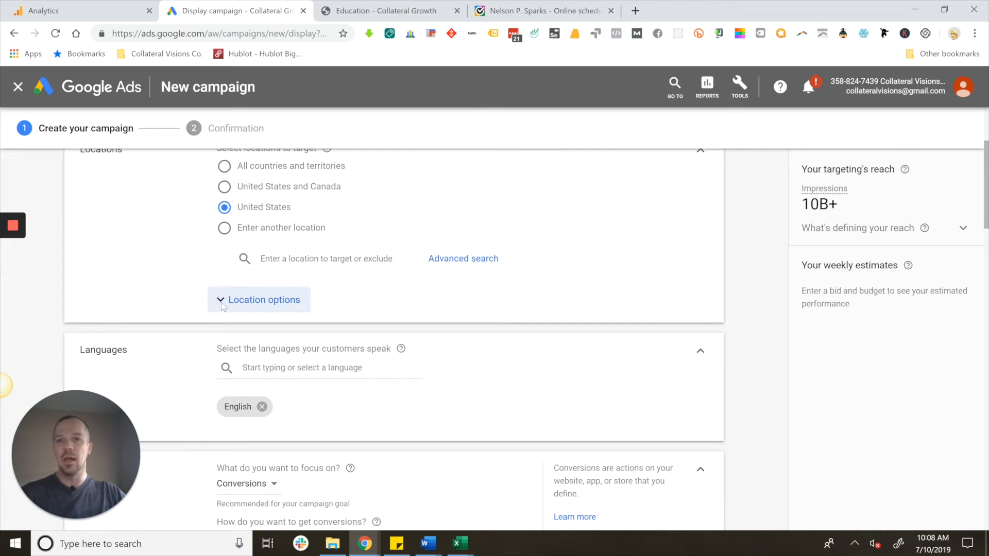
scroll(256, 297, down, 3)
click(222, 209)
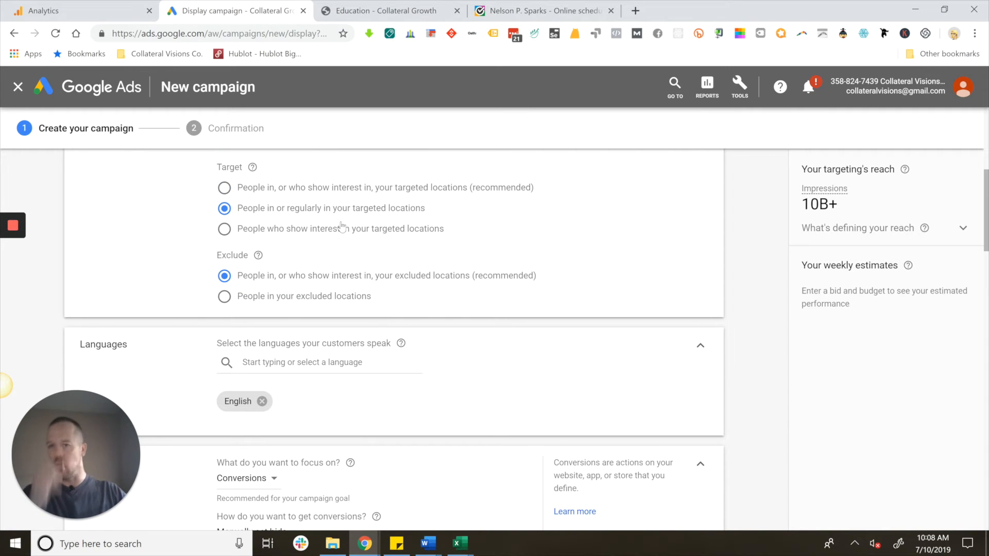
- Choose Conversions as the bidding focus for the campaign
scroll(374, 285, down, 3)
scroll(374, 284, down, 3)
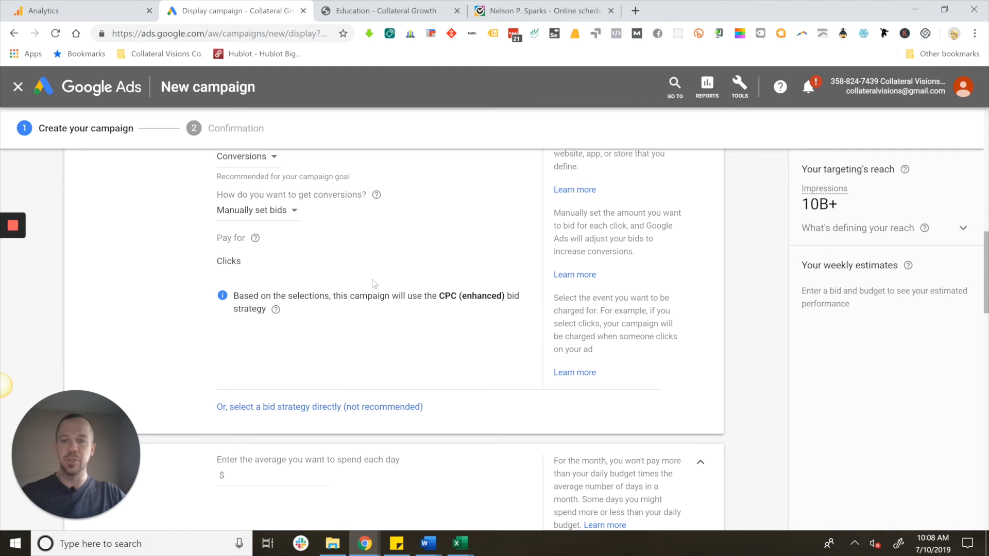
scroll(346, 241, up, 12)
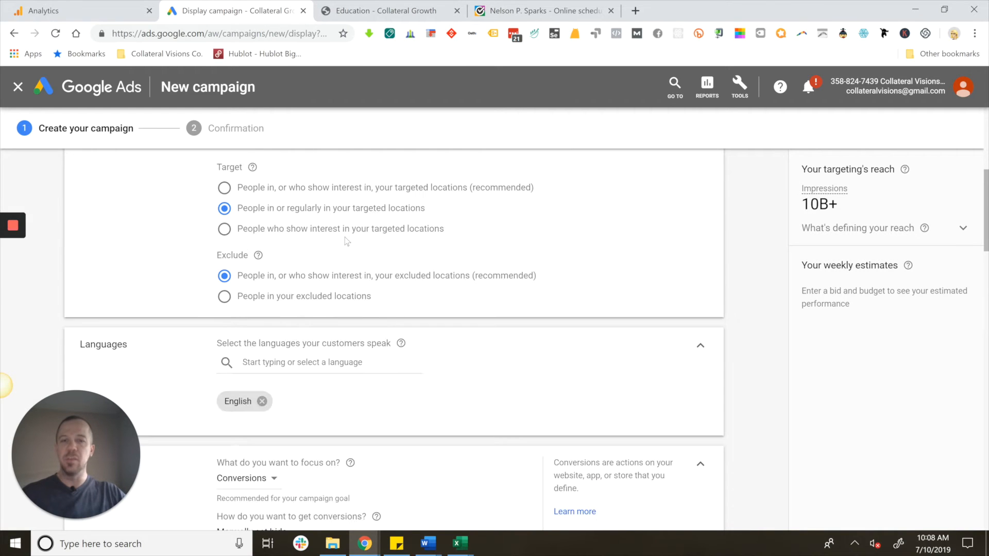
scroll(432, 320, down, 15)
scroll(433, 319, up, 10)
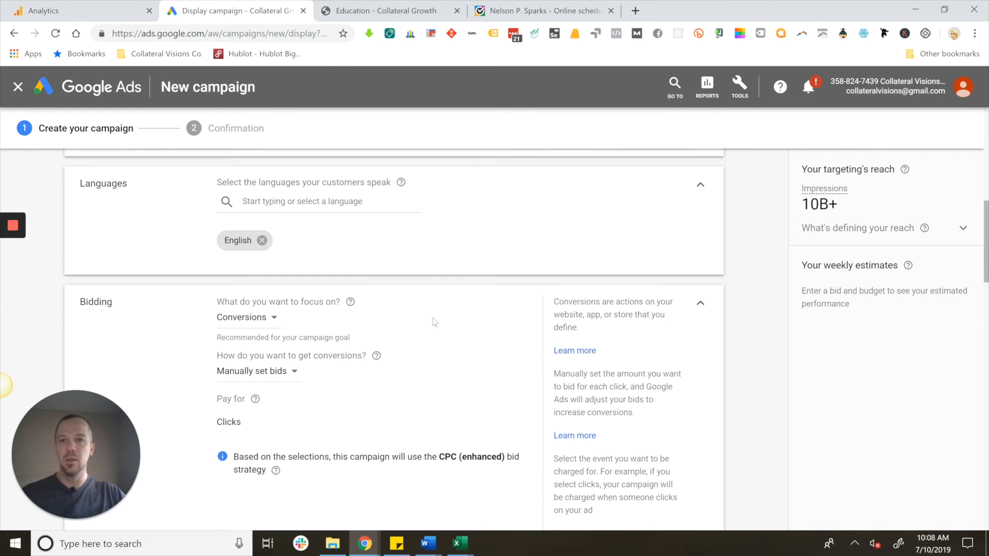
click(257, 319)
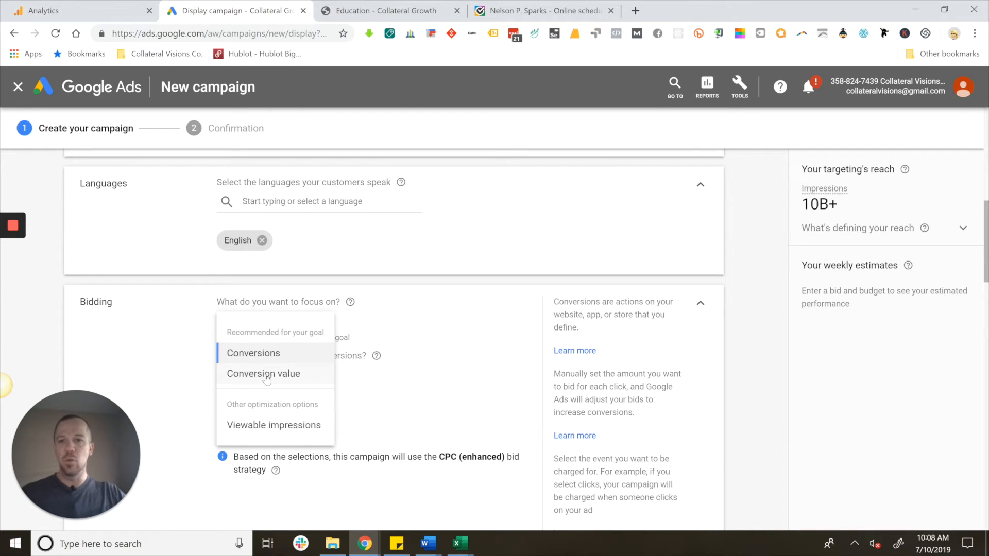
click(264, 356)
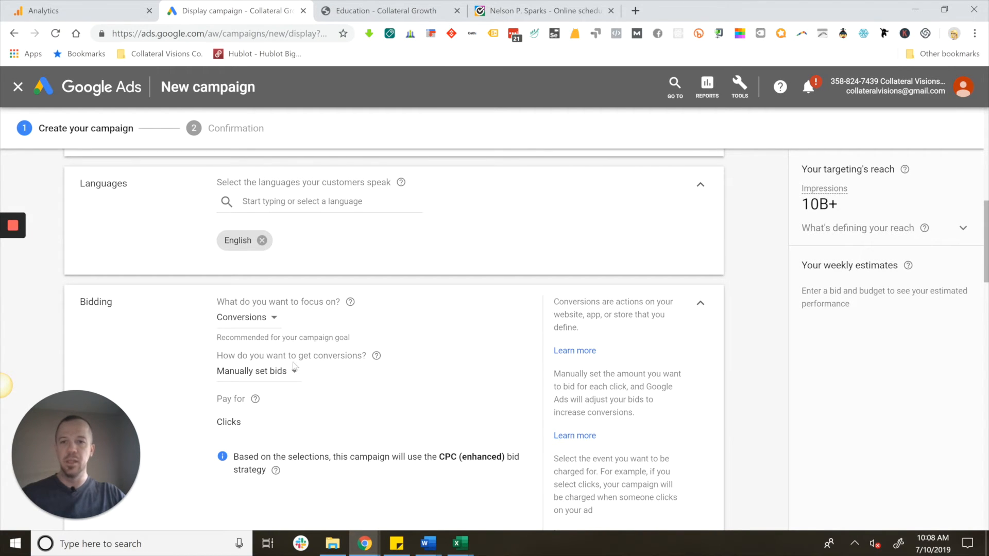
- Review the available options for how to get conversions in the bidding settings, keeping manually set bids
click(288, 379)
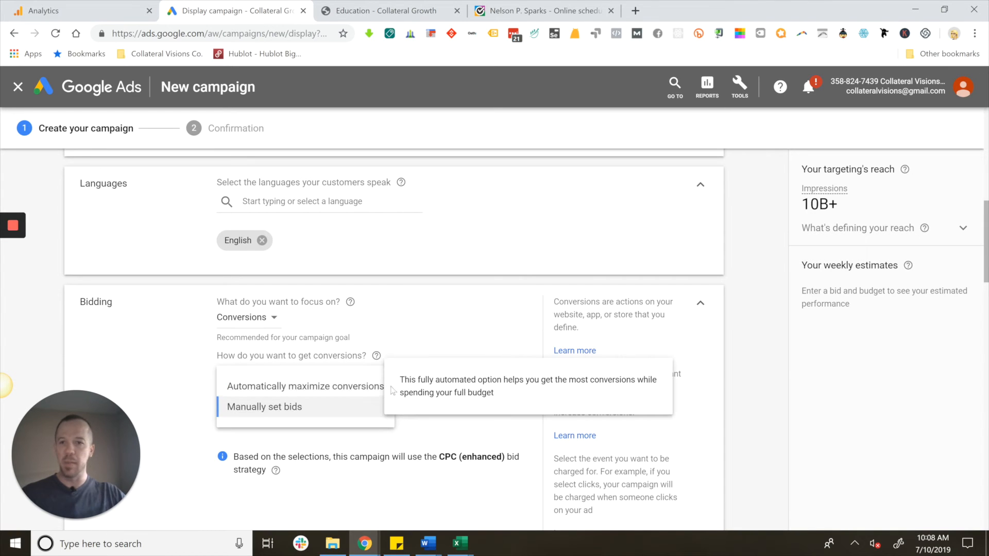
click(465, 316)
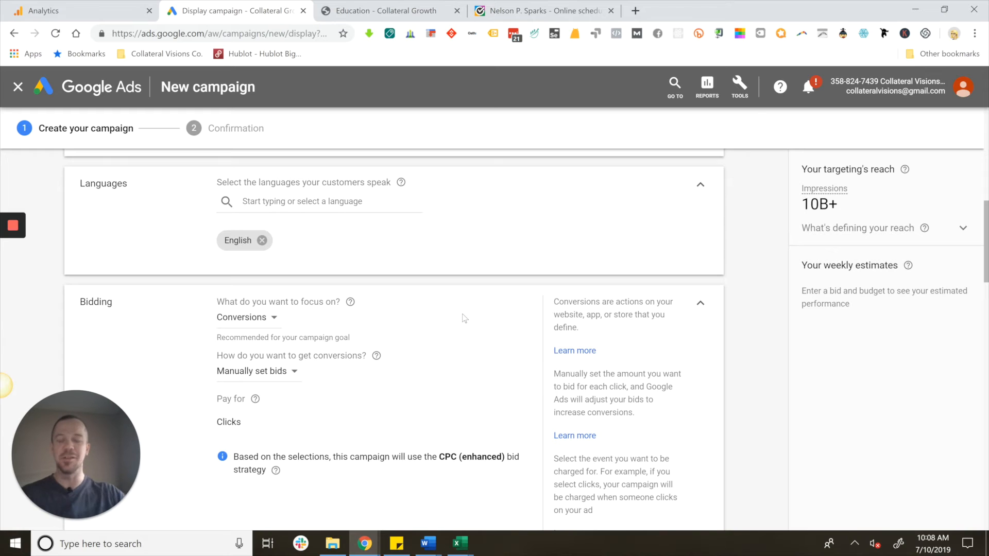
- Set the average daily budget to $1 and choose the Accelerated delivery method
scroll(465, 318, down, 6)
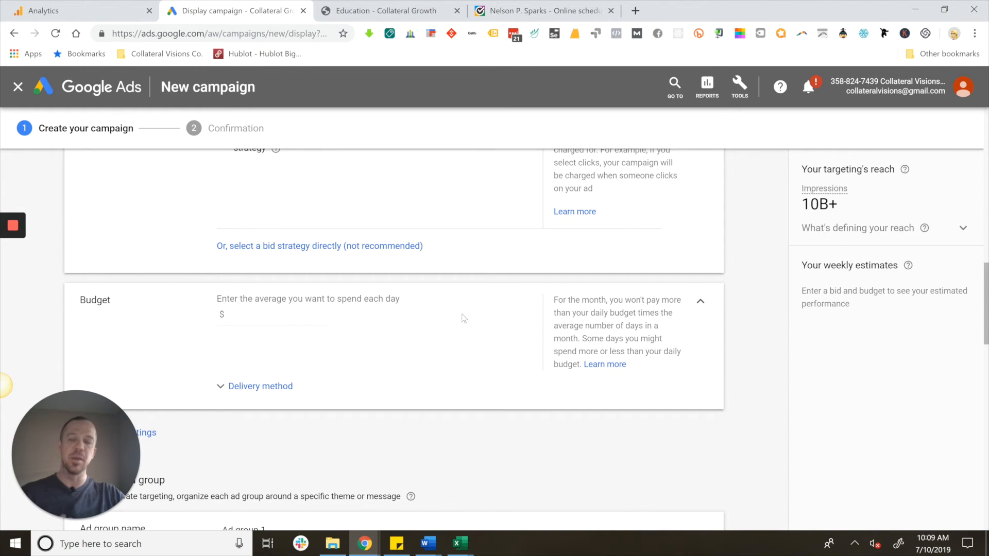
click(300, 317)
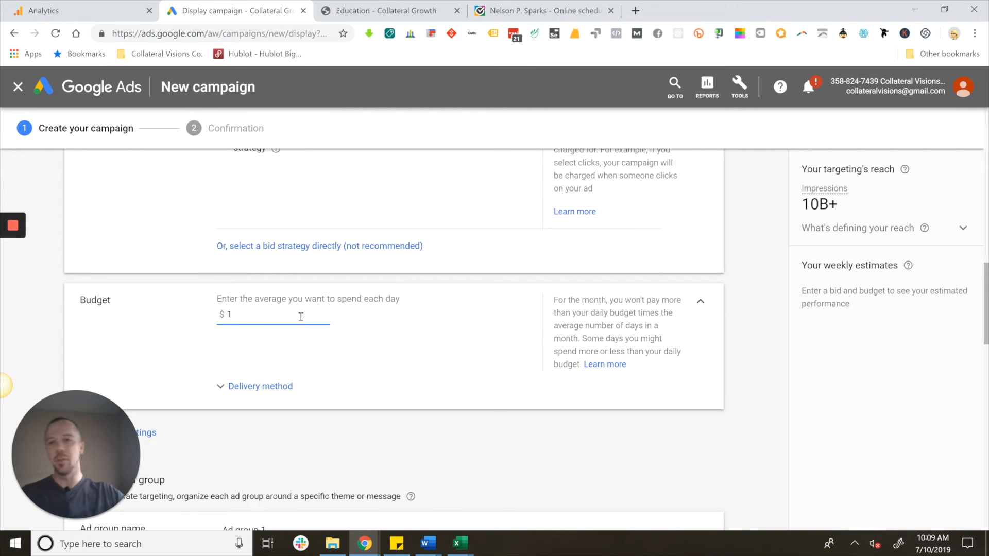
scroll(278, 298, down, 3)
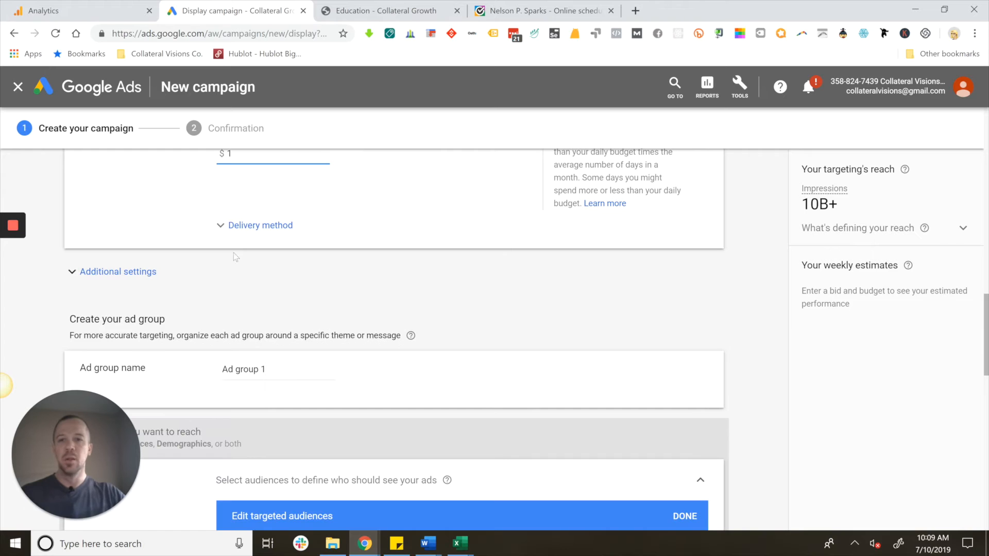
click(232, 226)
click(229, 271)
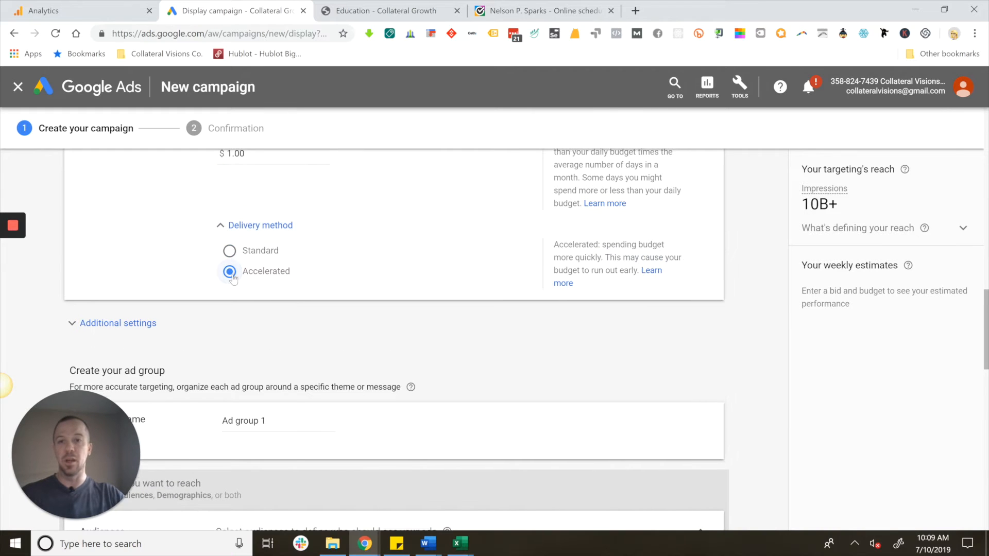
- Expand the campaign's additional settings and look through them, the ad group targeting sections and the budget settings
scroll(302, 291, down, 3)
scroll(209, 238, up, 3)
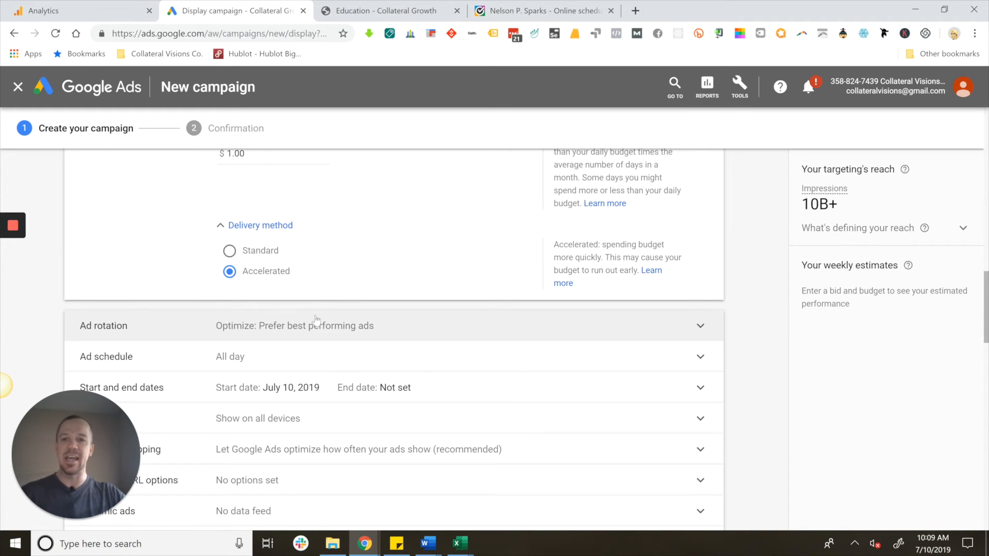
scroll(316, 319, down, 3)
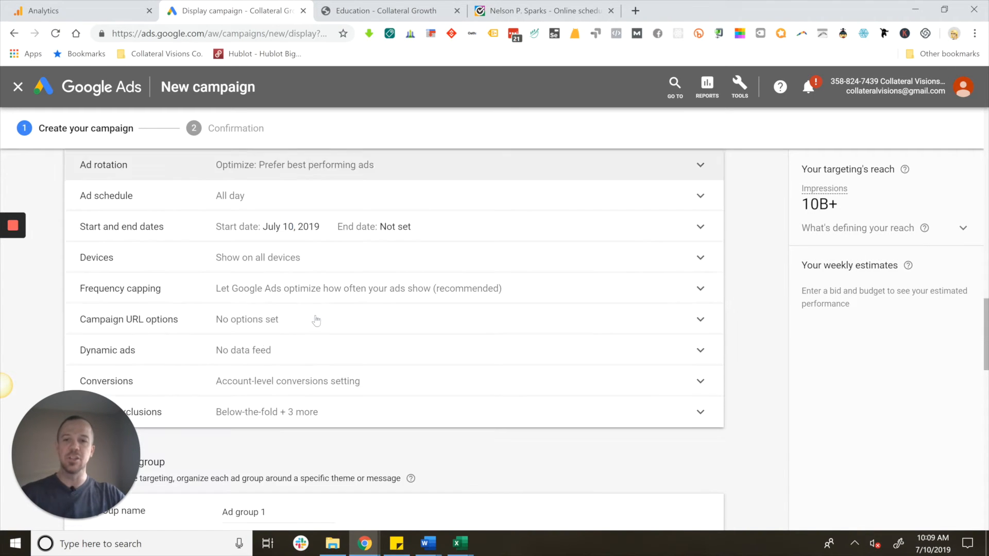
scroll(316, 320, down, 3)
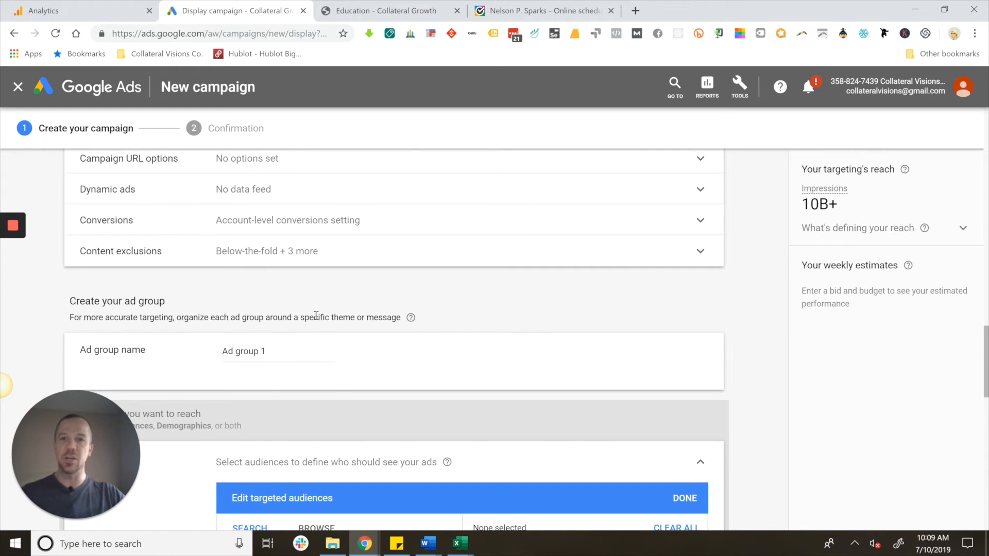
scroll(316, 316, down, 8)
scroll(316, 319, down, 3)
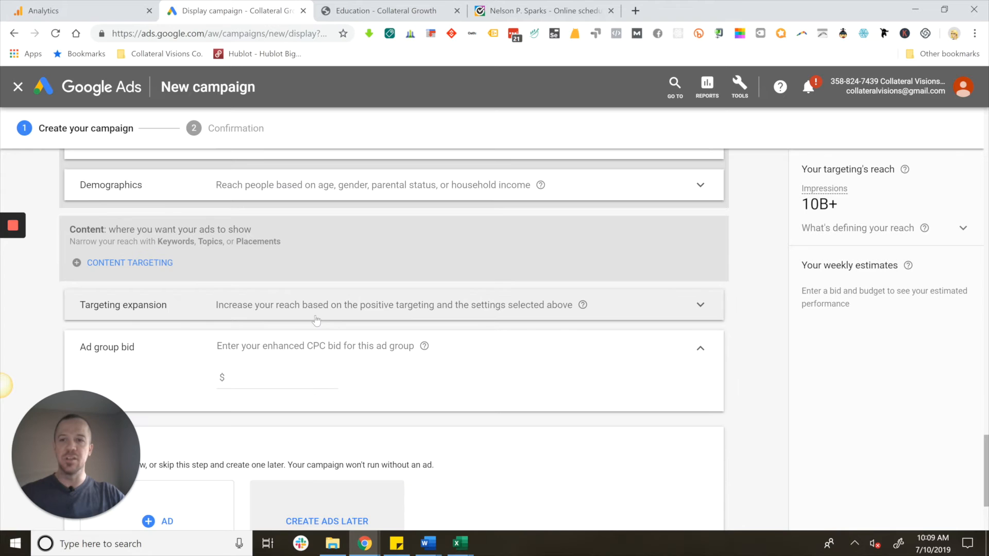
scroll(271, 336, up, 11)
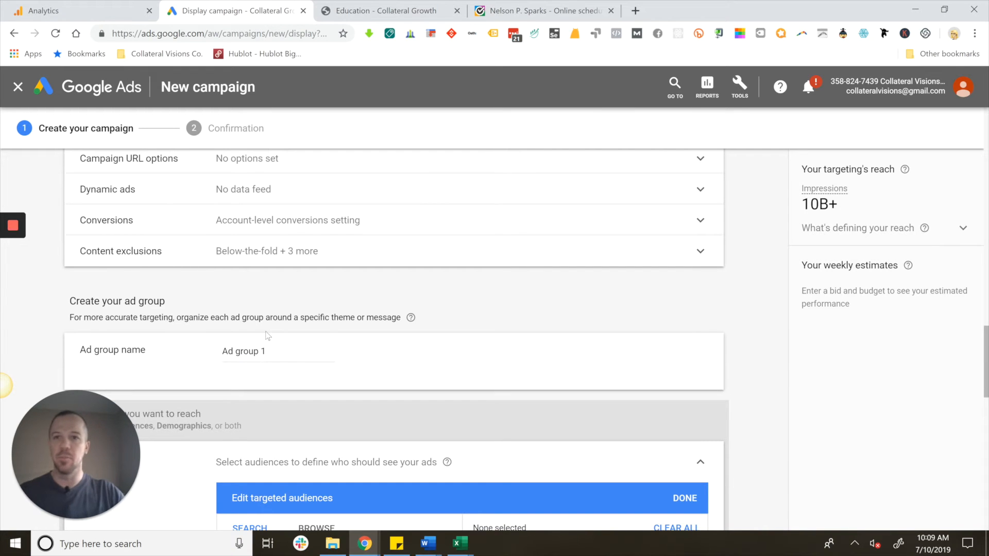
scroll(273, 349, up, 8)
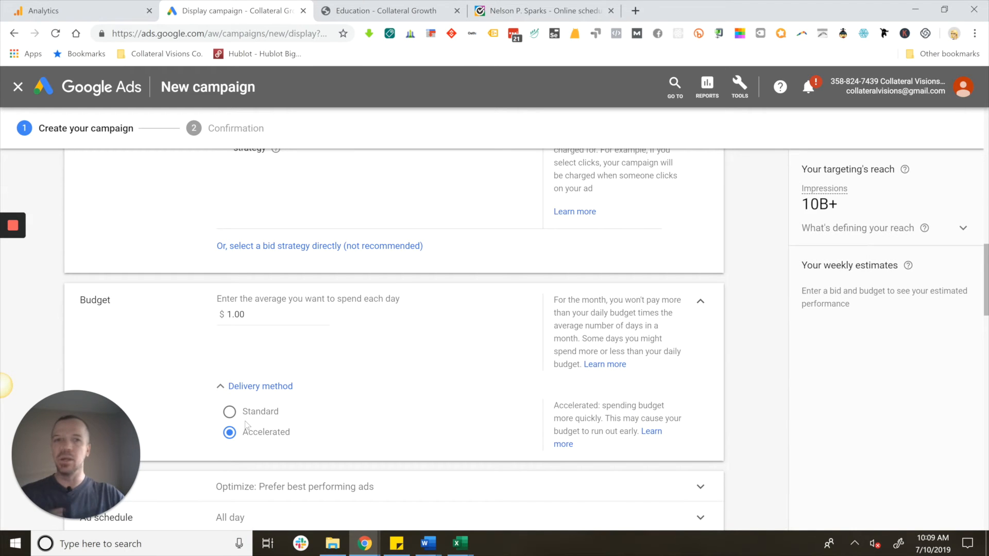
- Turn on a frequency capping limit and apply the impression limit to each ad
scroll(246, 425, down, 6)
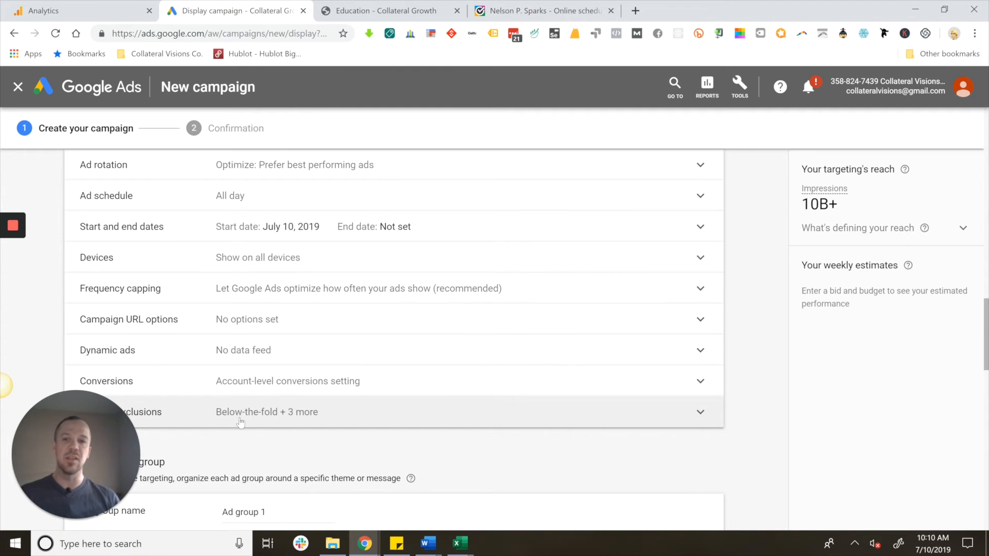
click(294, 291)
click(221, 343)
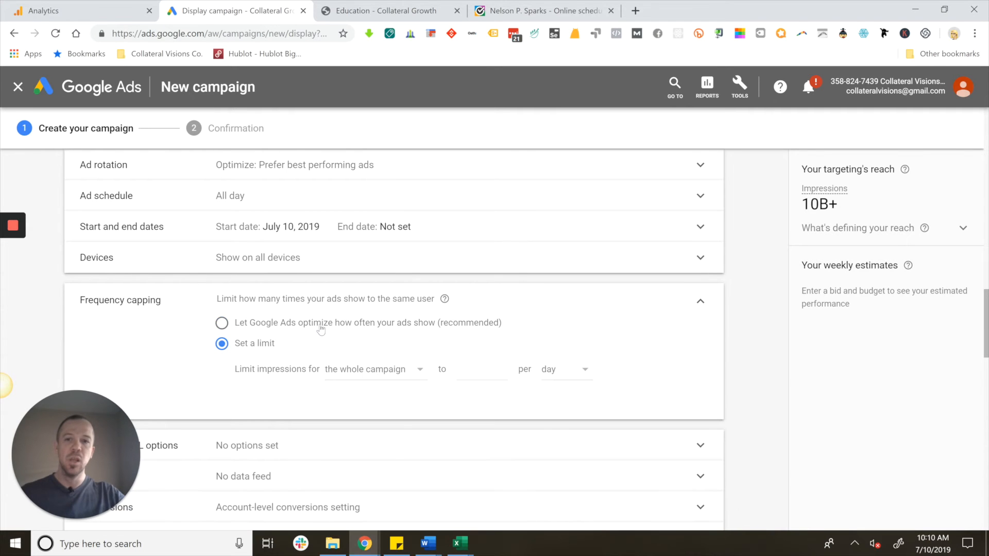
scroll(324, 328, down, 3)
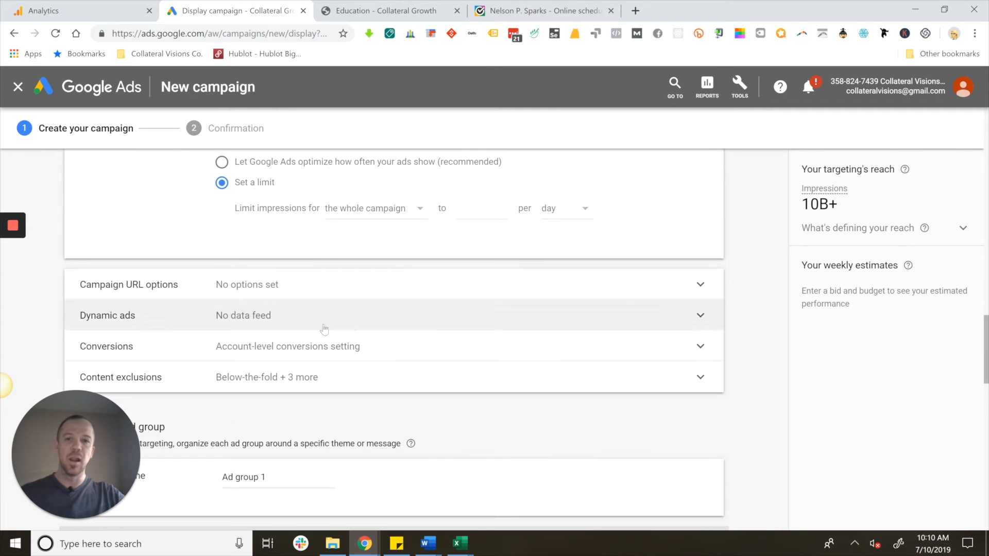
click(418, 219)
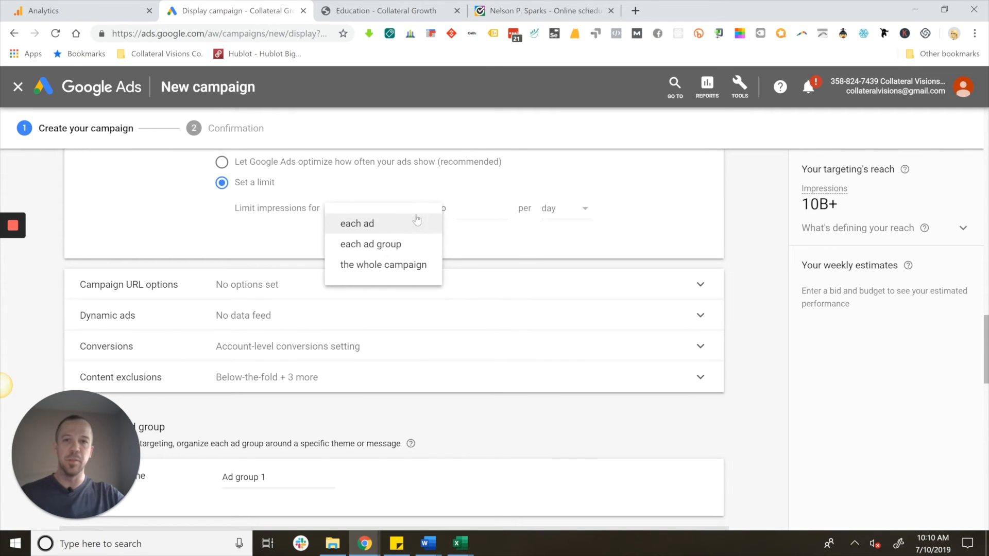
click(366, 229)
- Enter a frequency cap of 2 impressions per week for each ad, and raise it to 3
click(475, 213)
text(2)
click(577, 210)
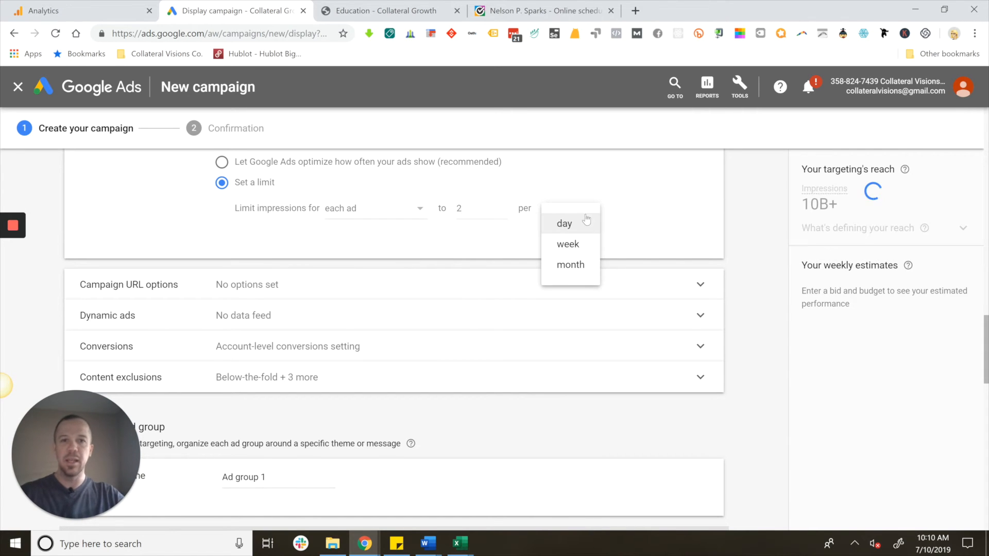
click(578, 247)
double_click(466, 207)
text(3)
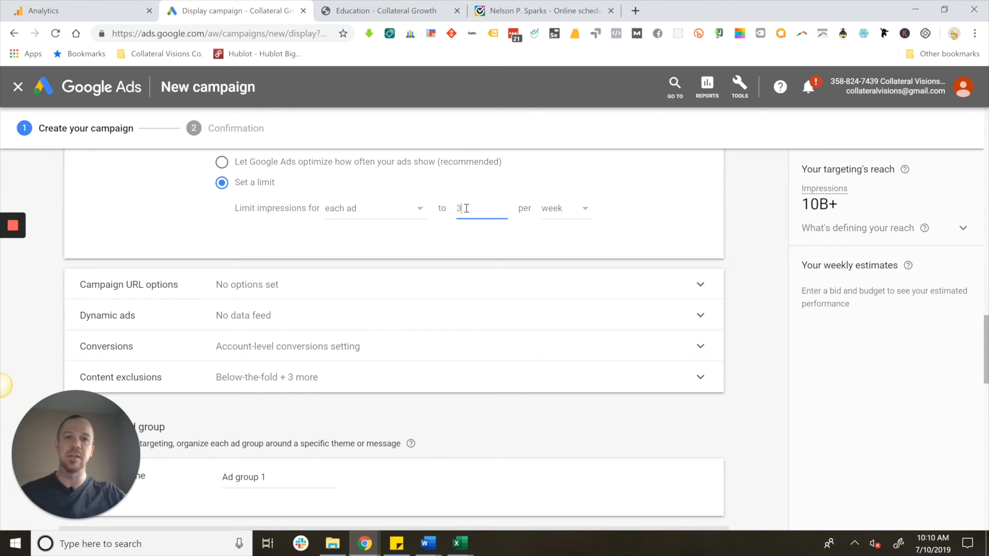
- Switch the frequency cap to a daily limit, trying 2 and then 1 impression per day for each ad
click(576, 211)
click(565, 223)
double_click(473, 209)
text(2)
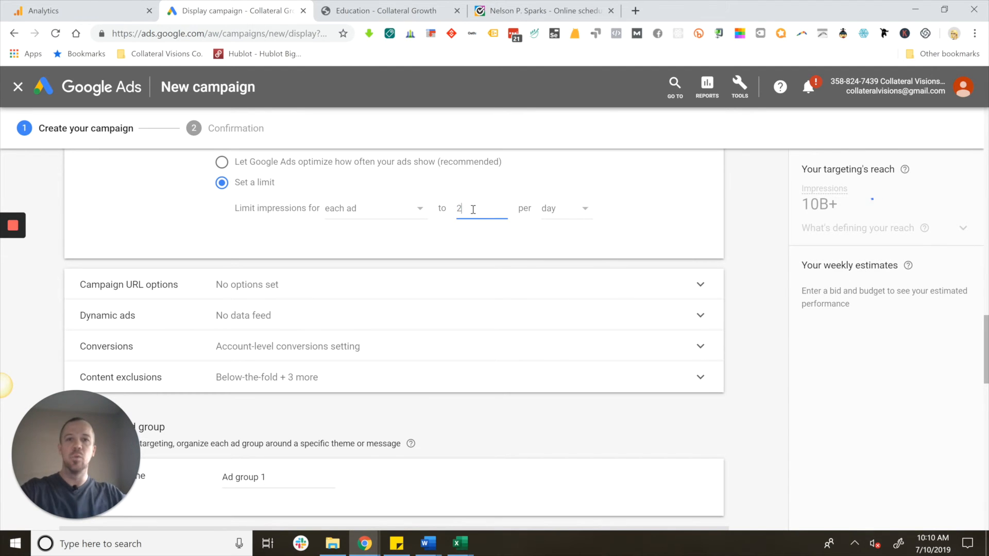
double_click(473, 209)
text(1)
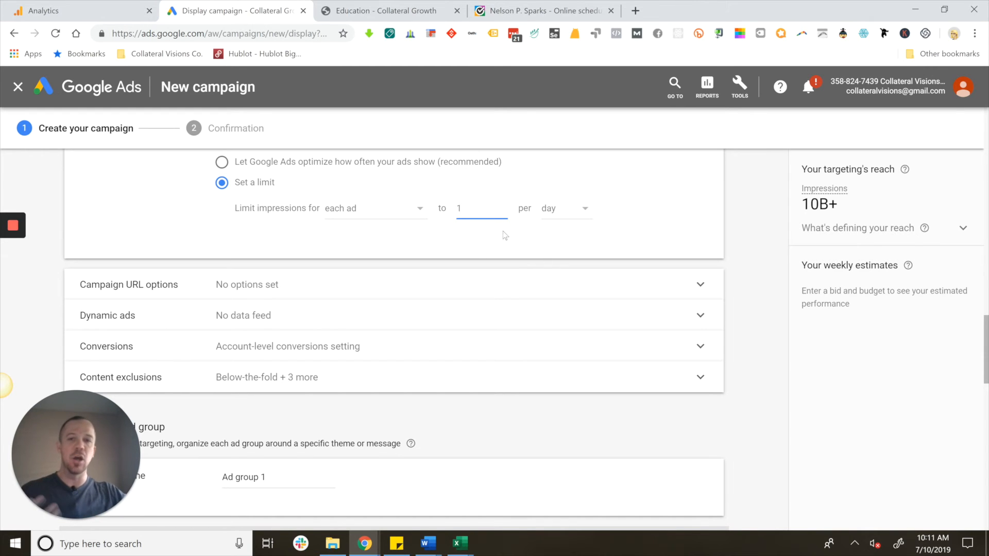
- Set the frequency cap for each ad to 4 impressions per week
double_click(459, 209)
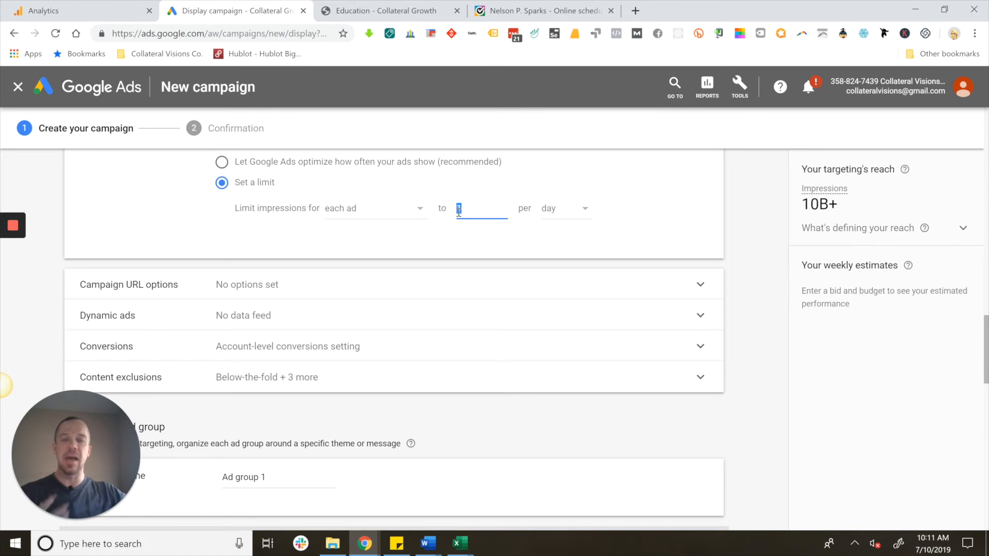
text(3)
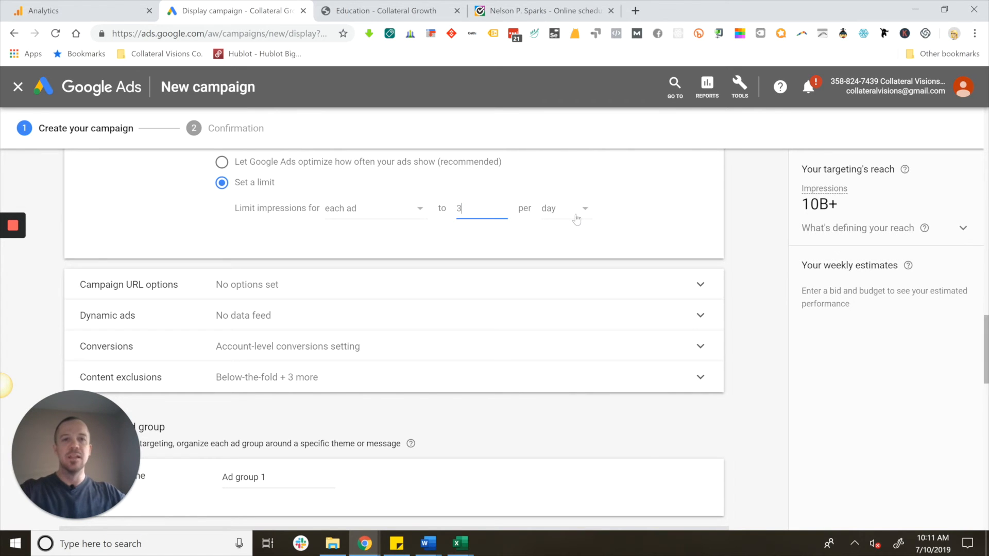
click(579, 217)
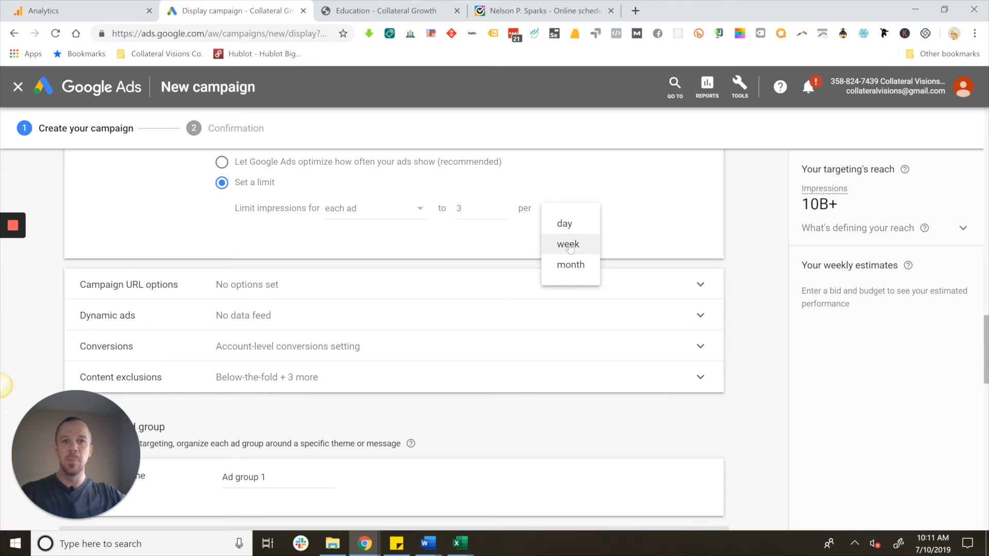
click(570, 243)
double_click(458, 209)
text(4)
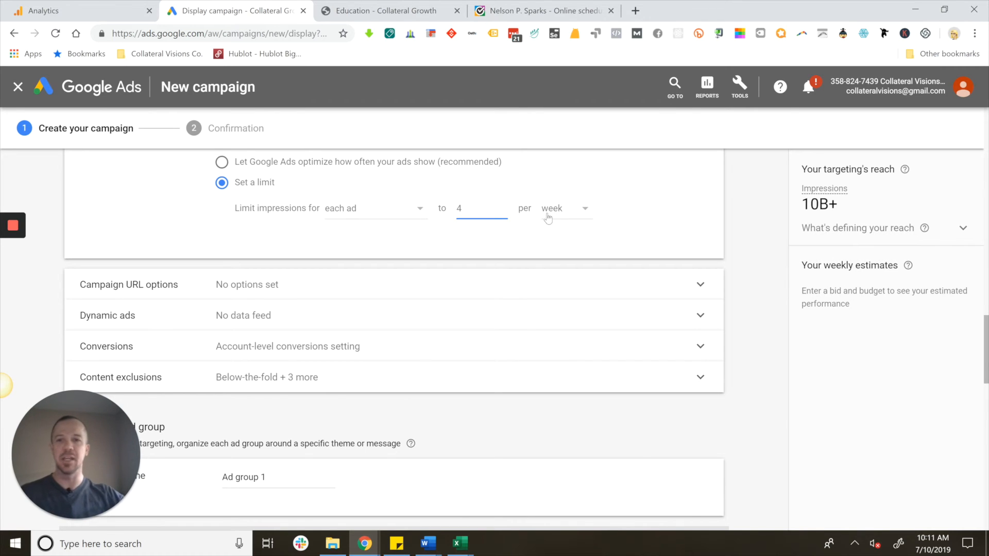
- Rename the ad group as "Education | shedule"
scroll(551, 227, down, 6)
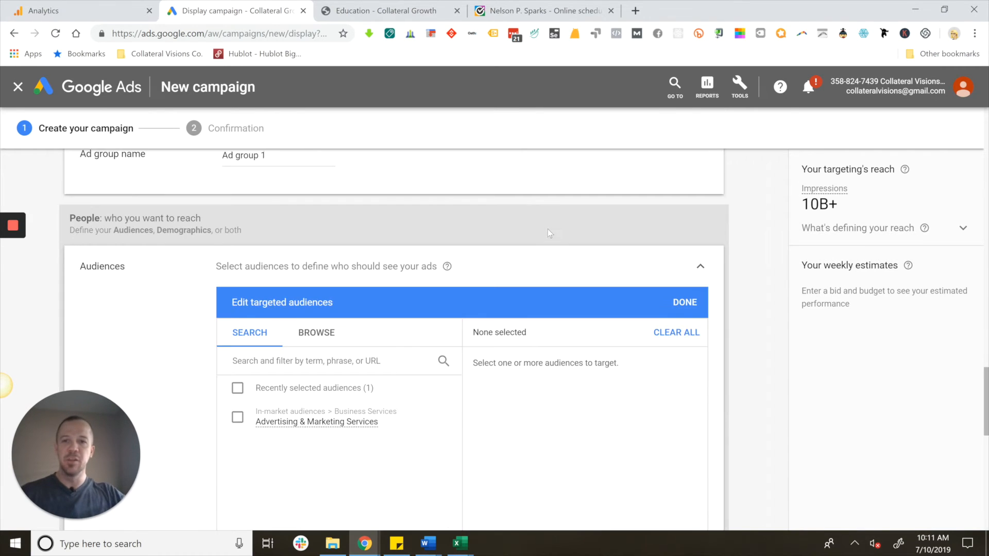
triple_click(235, 157)
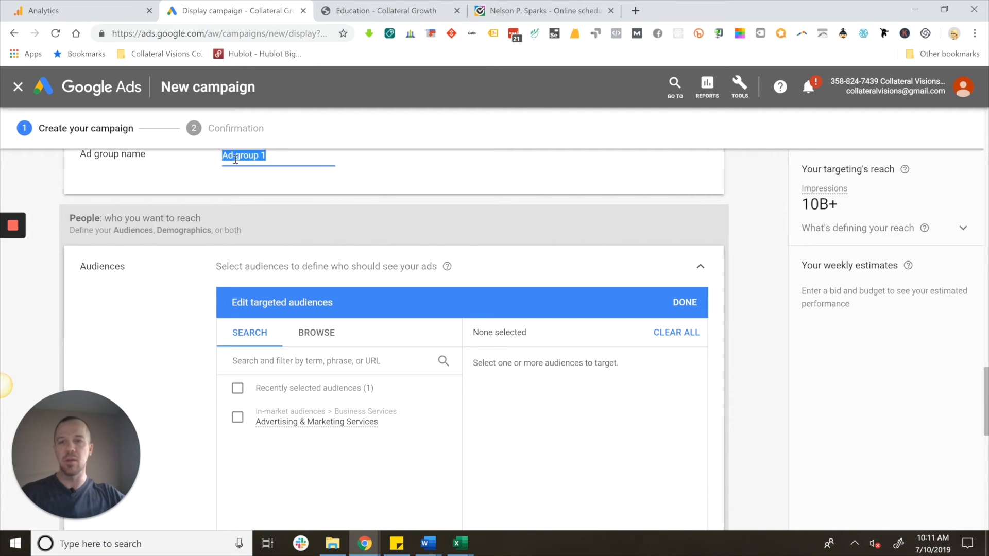
text(Educat)
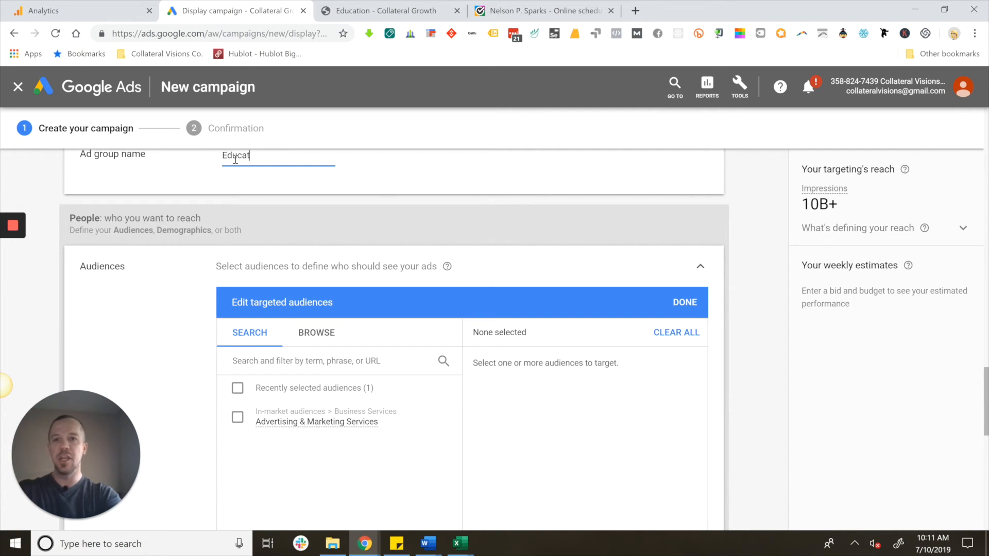
text(ion |)
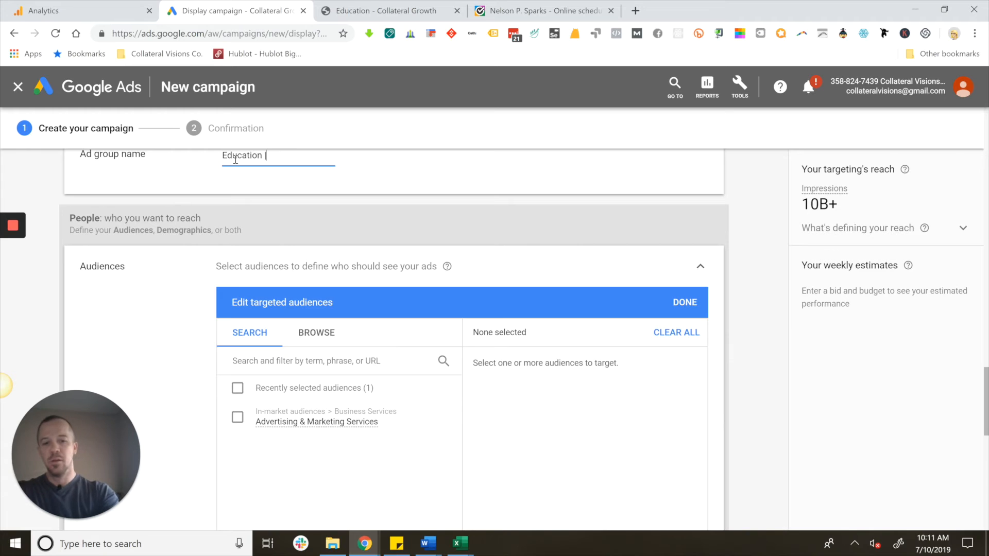
text( sheduled)
key(BackSpace)
key(BackSpace)
text(e)
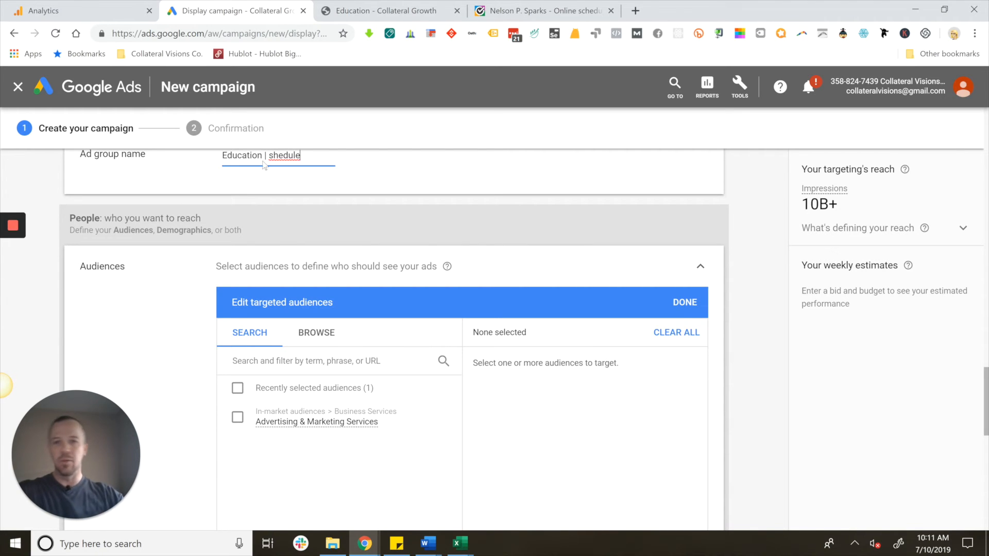
- Target the All visitors (Google Analytics) list from the website visitors remarketing audiences for the ad group
scroll(287, 188, down, 3)
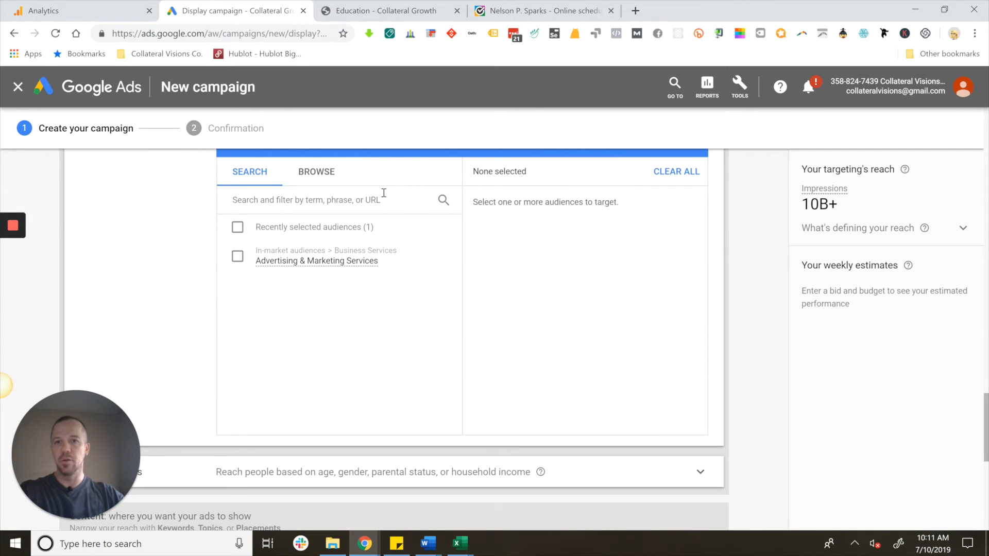
scroll(395, 194, up, 3)
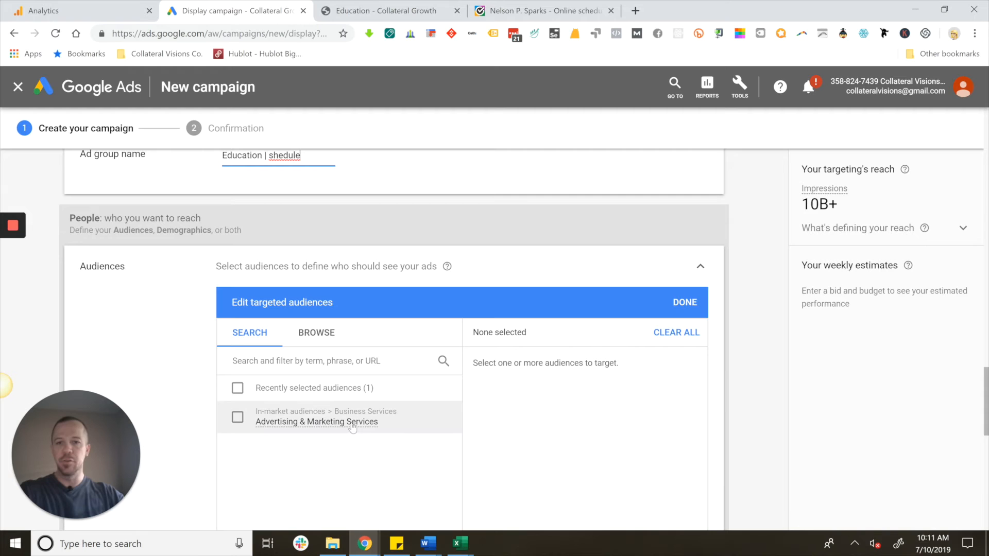
click(331, 344)
scroll(330, 344, down, 3)
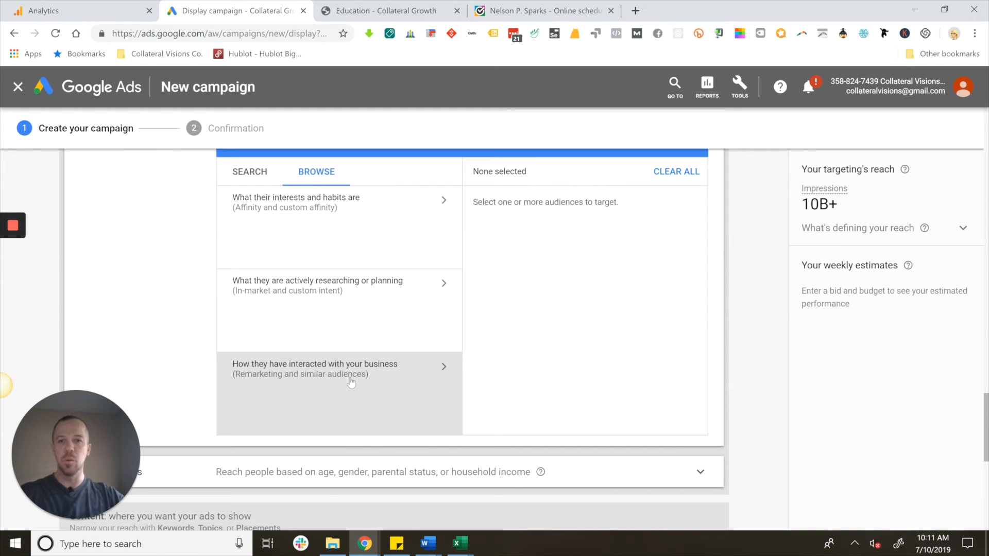
click(312, 374)
click(440, 253)
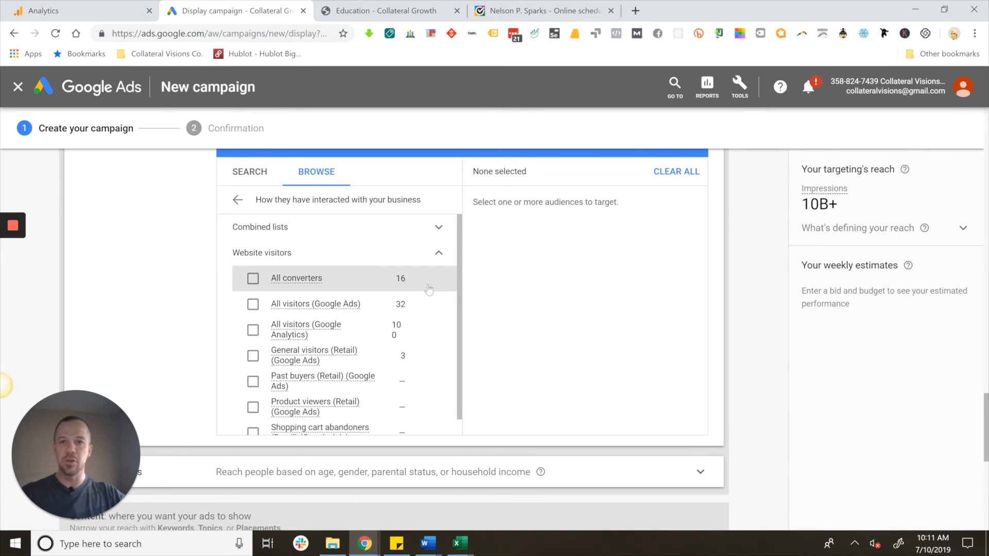
scroll(447, 338, down, 1)
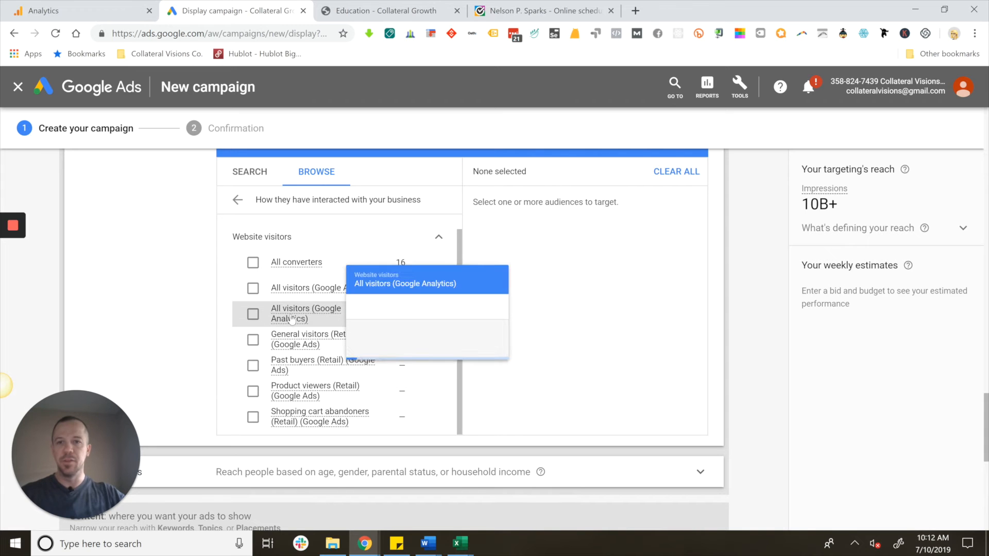
mouse_move(330, 295)
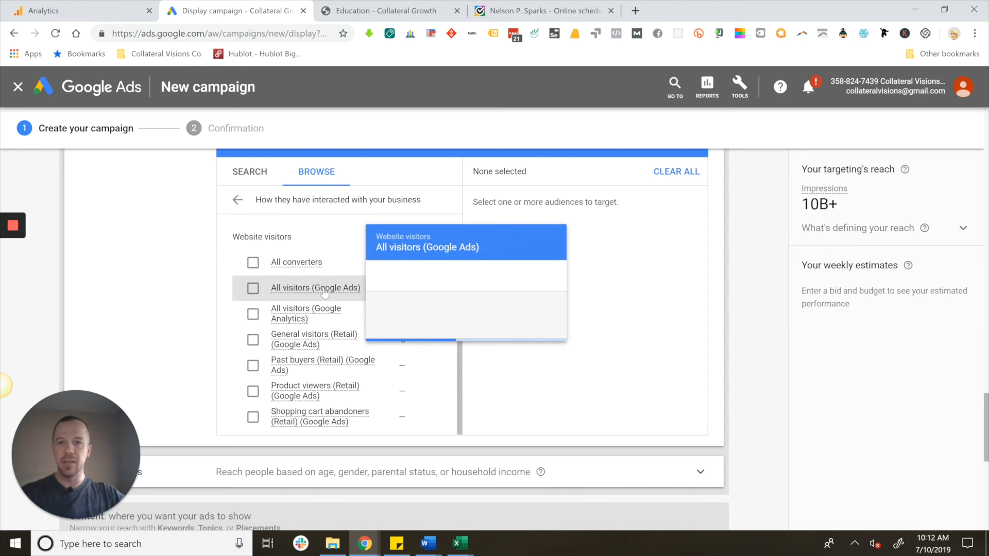
mouse_move(304, 318)
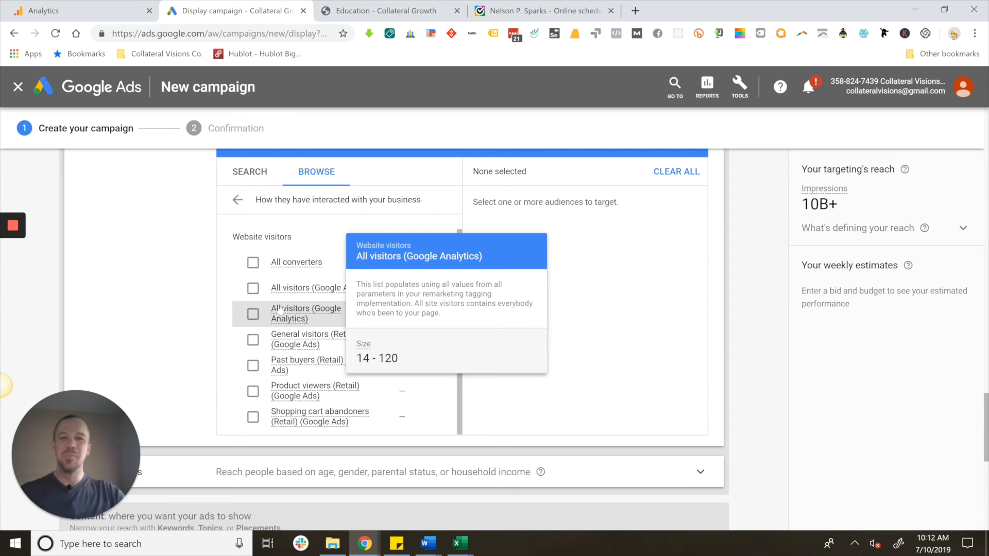
click(252, 317)
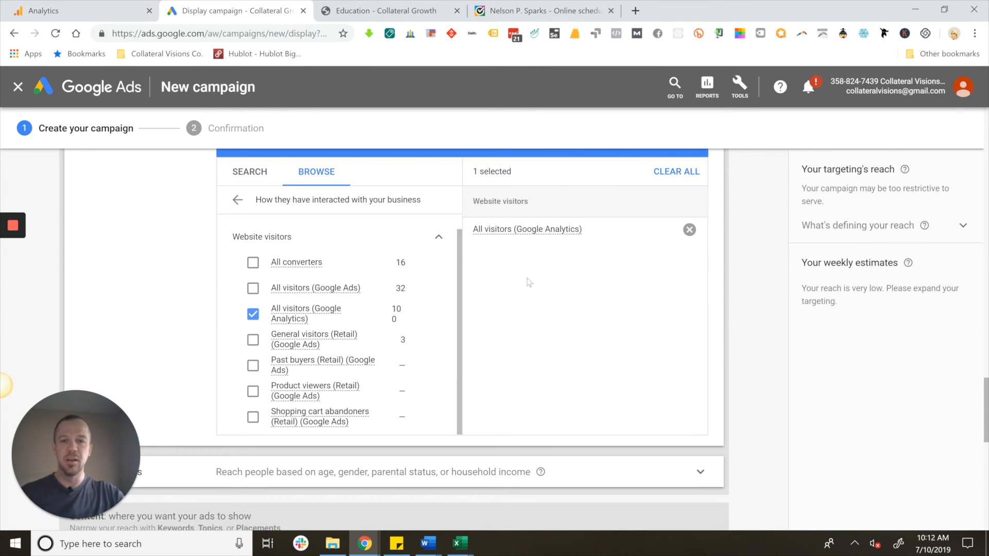
- Set the enhanced CPC bid for the ad group to $1, leaving the demographics, content targeting and targeting expansion settings as they are
scroll(548, 237, down, 8)
scroll(456, 295, up, 3)
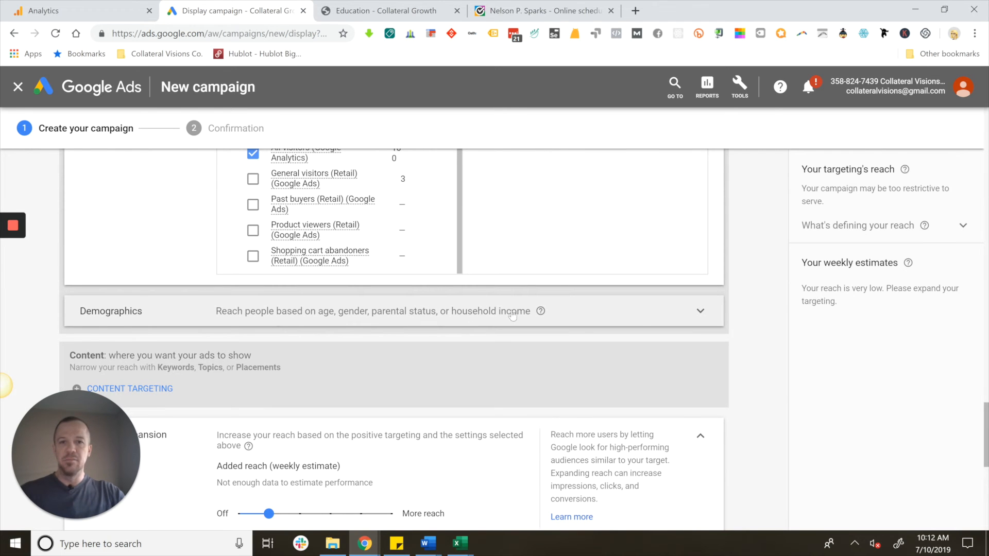
scroll(409, 331, down, 3)
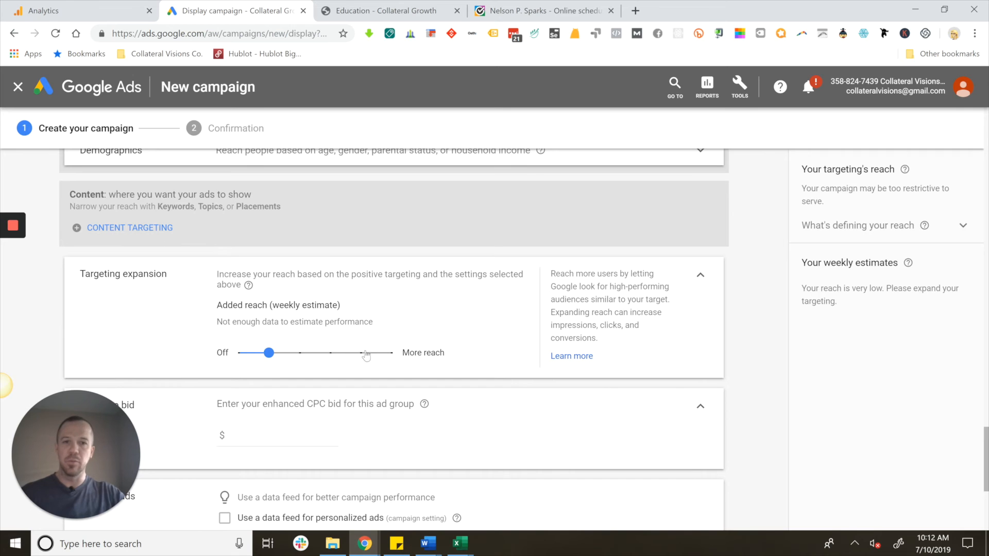
scroll(330, 266, down, 3)
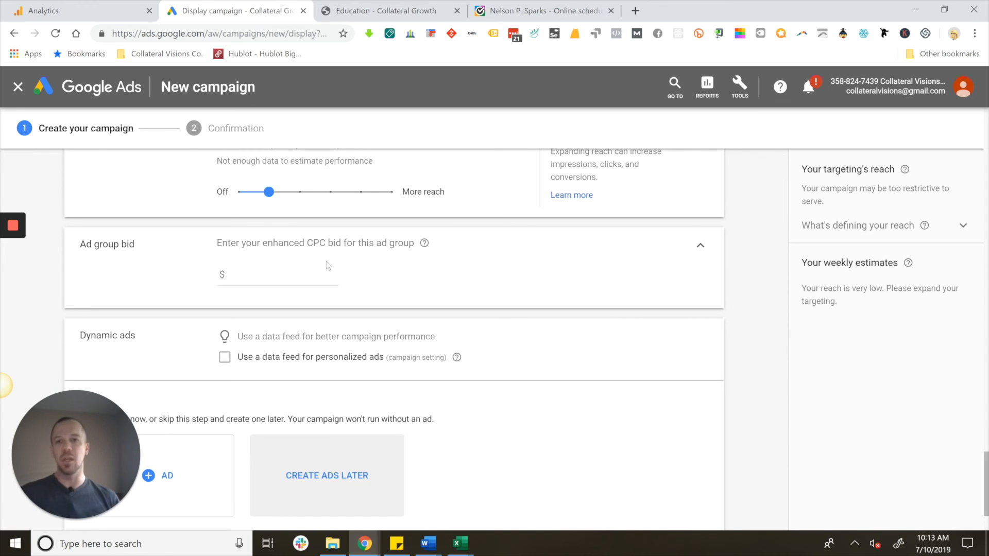
click(271, 275)
text(1)
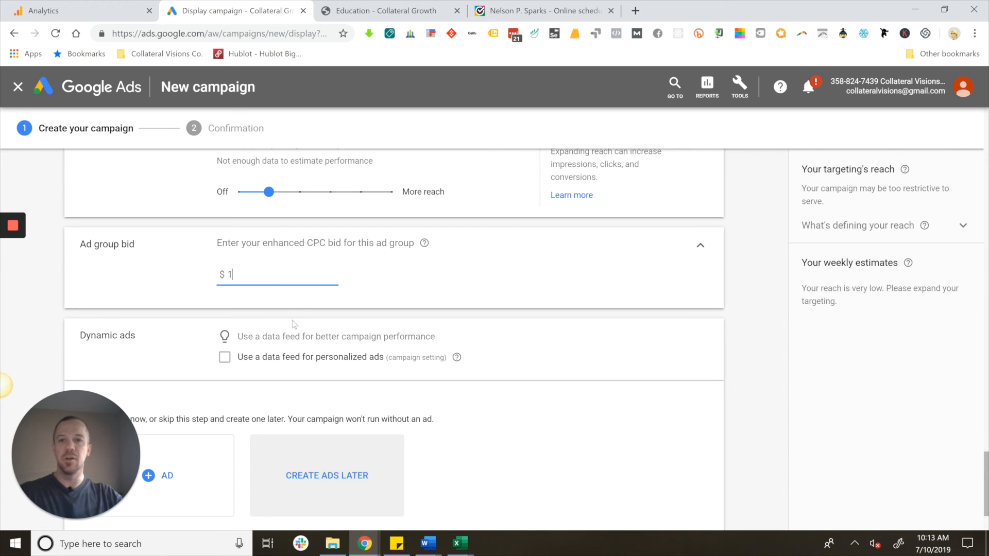
- Try to copy existing ads from Ad group 1 of the Website traffic-Display-3 campaign
scroll(301, 331, down, 2)
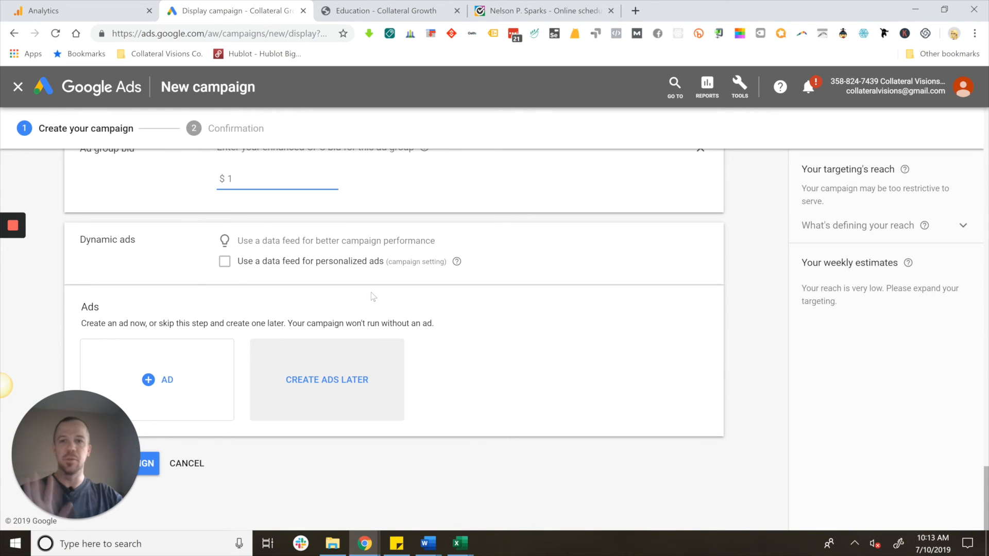
drag(108, 439, 922, 440)
click(149, 383)
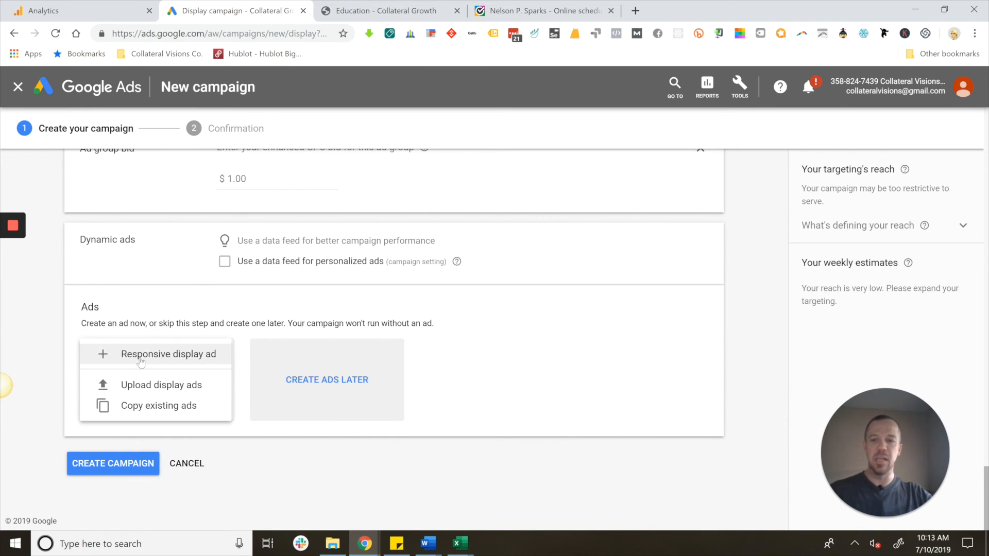
click(157, 409)
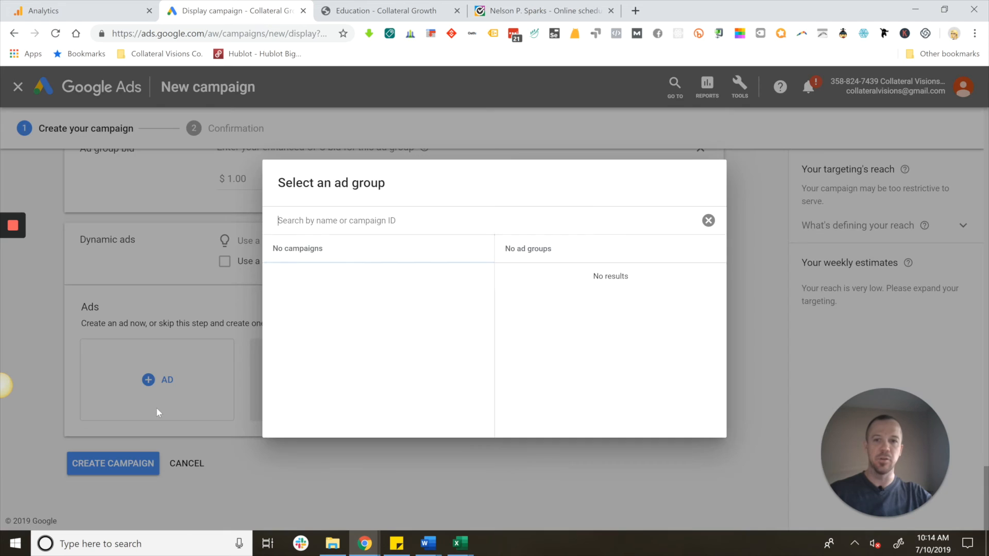
click(340, 279)
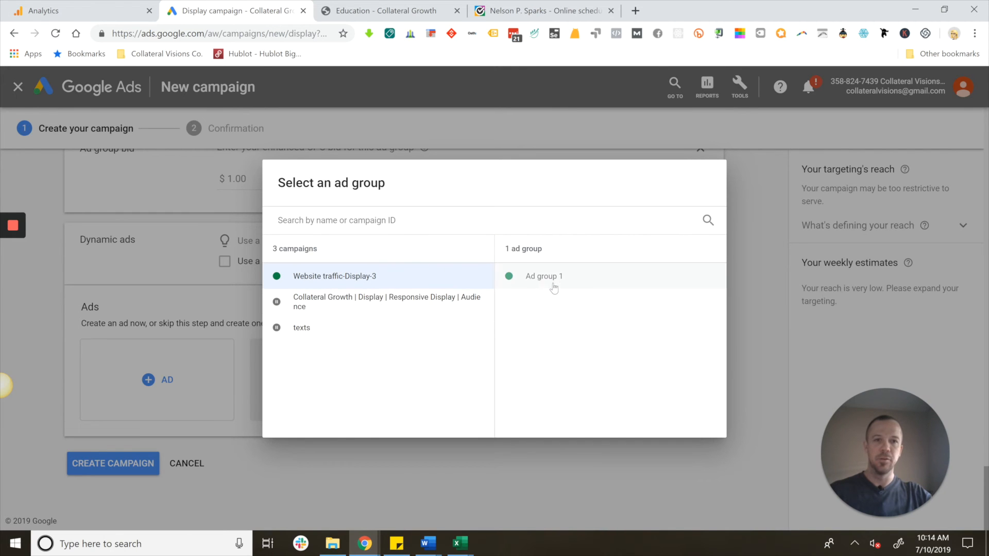
click(540, 281)
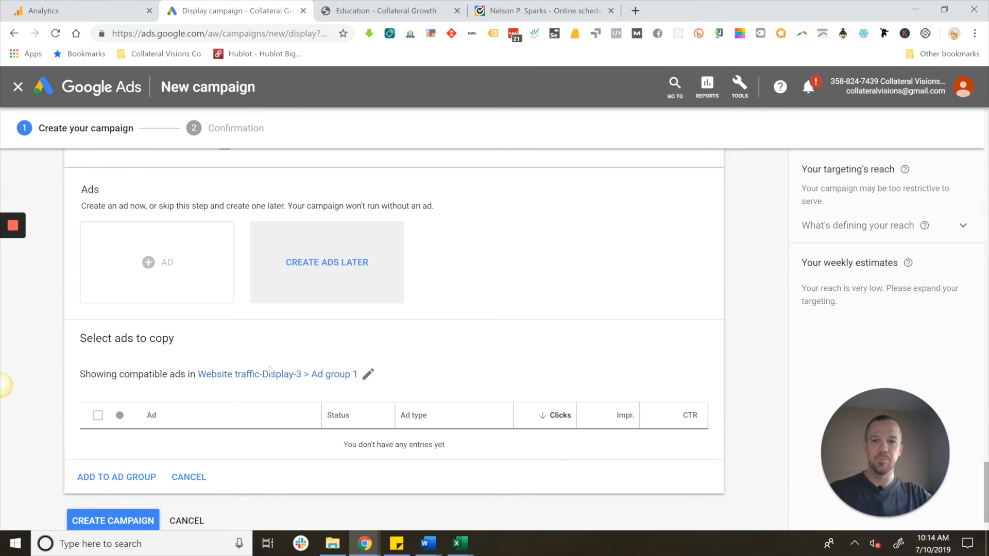
- Create the campaign without any ads and continue to it from the confirmation page
scroll(286, 414, down, 1)
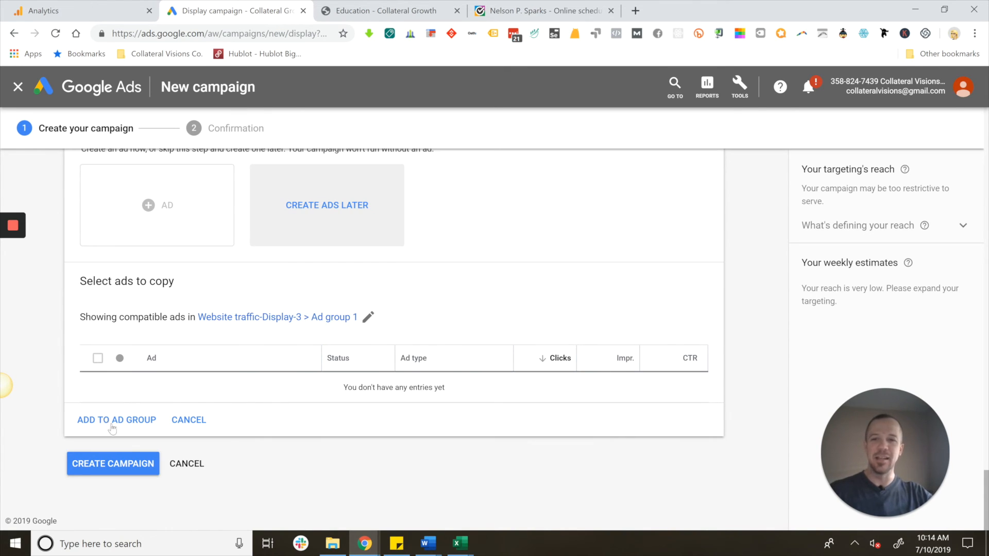
click(138, 468)
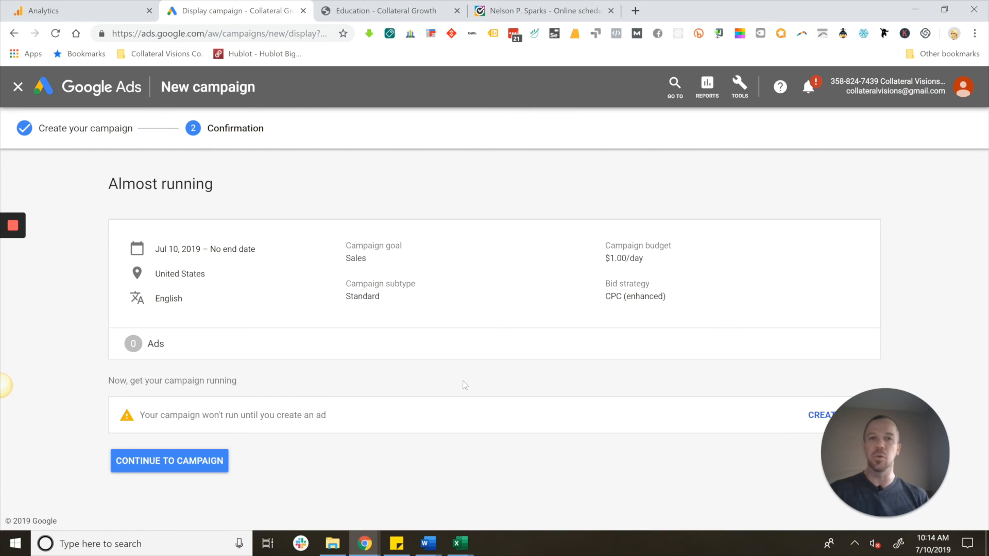
click(220, 462)
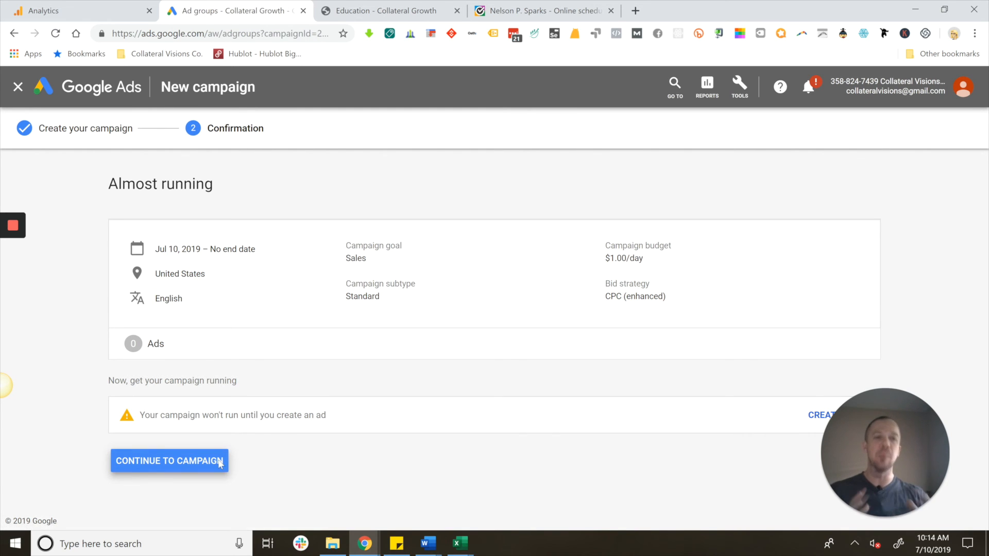